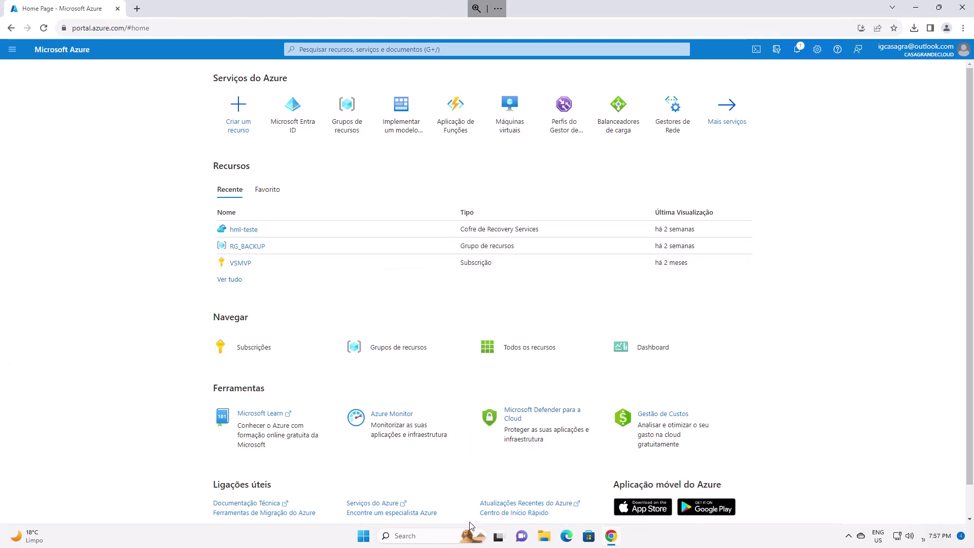
# Step: Switch to Visual Studio Code, enlarge the interface showing template.json, and dismiss the WSL extension recommendation
pyautogui.click(429, 535)
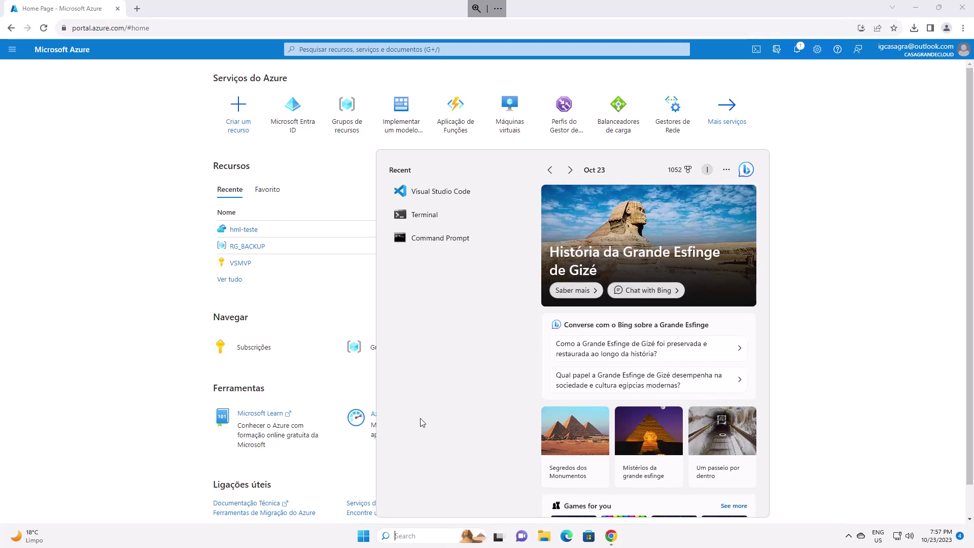
pyautogui.click(443, 197)
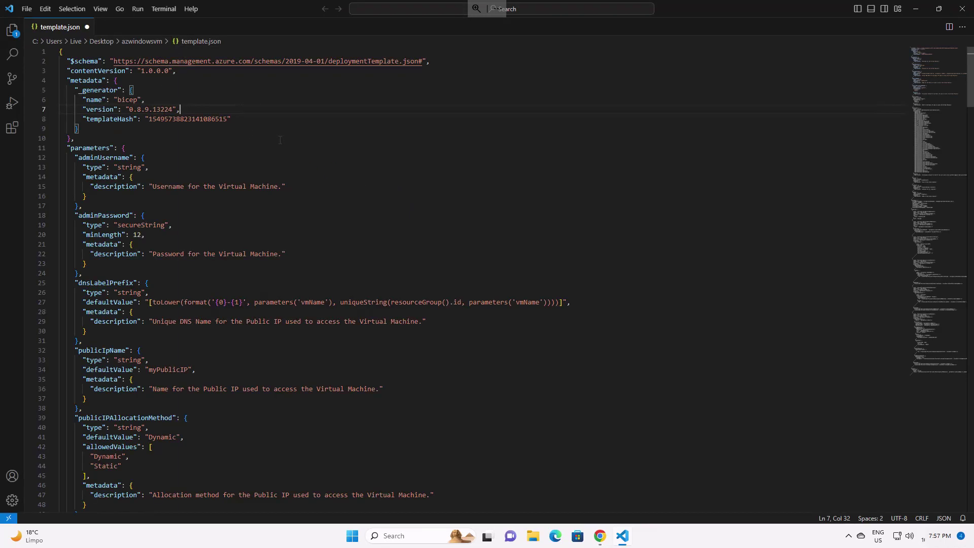
pyautogui.hotkey('ctrl', '=')
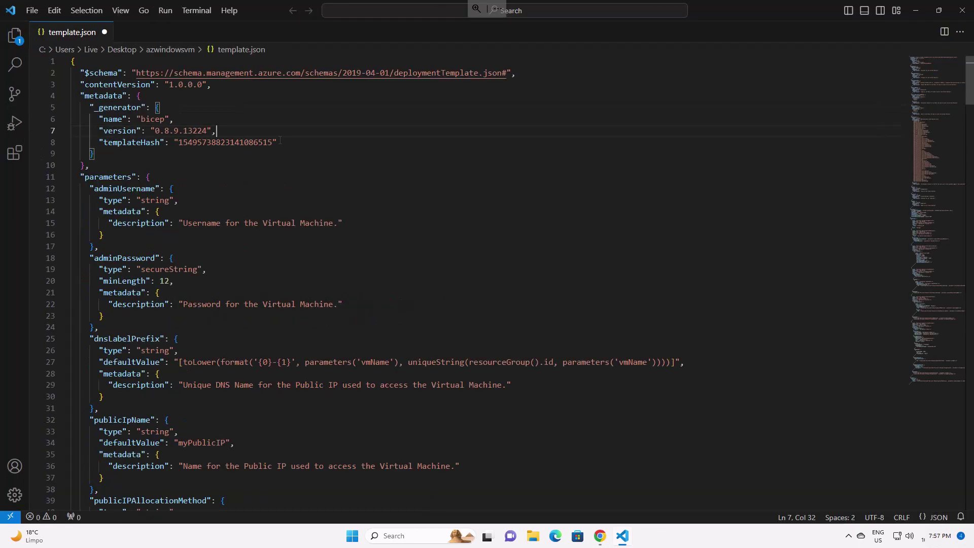
pyautogui.hotkey('ctrl', '=')
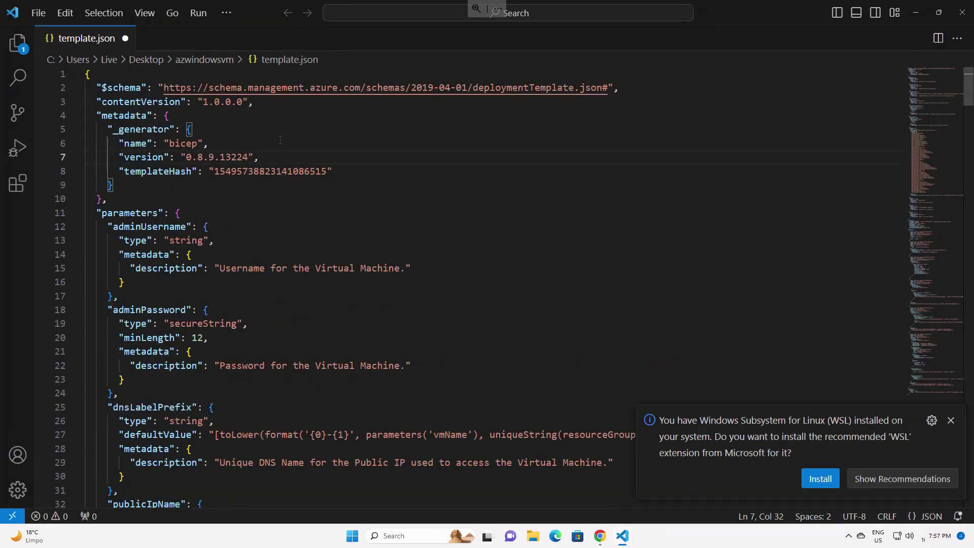
pyautogui.click(950, 420)
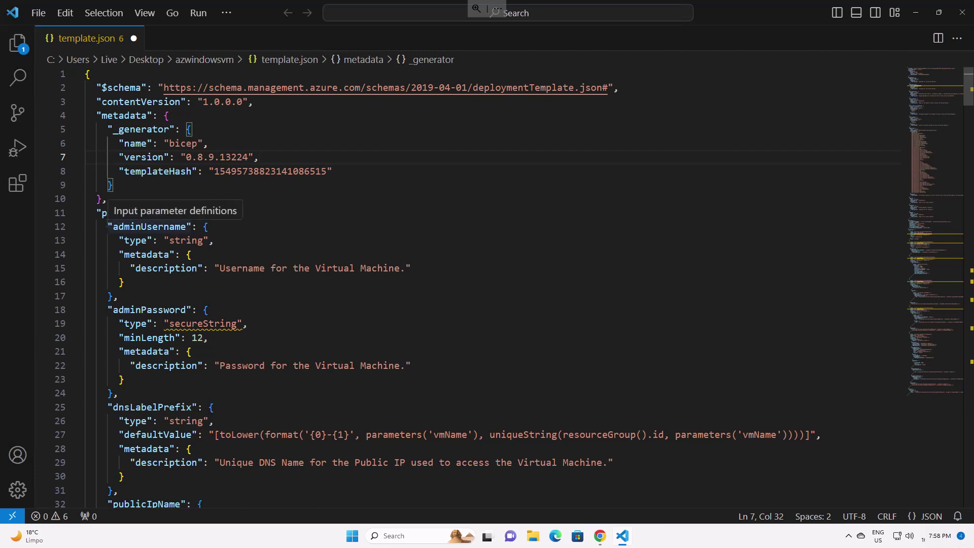
# Step: Examine the template's parameters for the admin username and password, DNS label prefix, and public IP name, allocation method and SKU
pyautogui.click(112, 227)
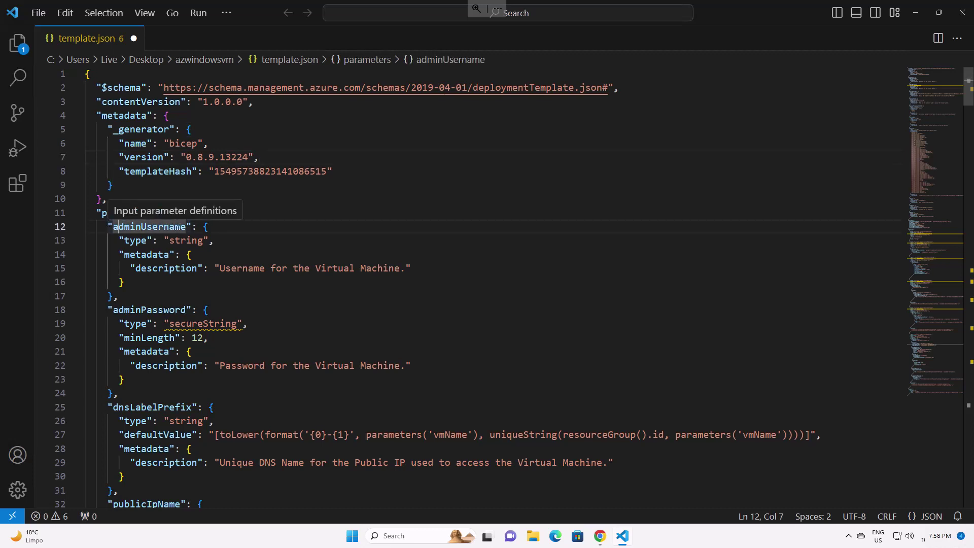
pyautogui.click(259, 238)
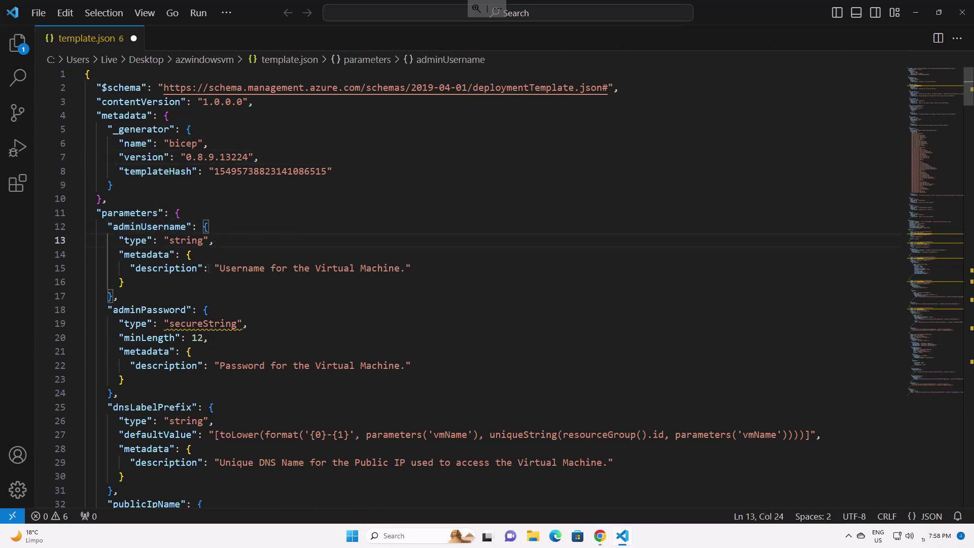
pyautogui.moveTo(144, 229)
pyautogui.click(288, 345)
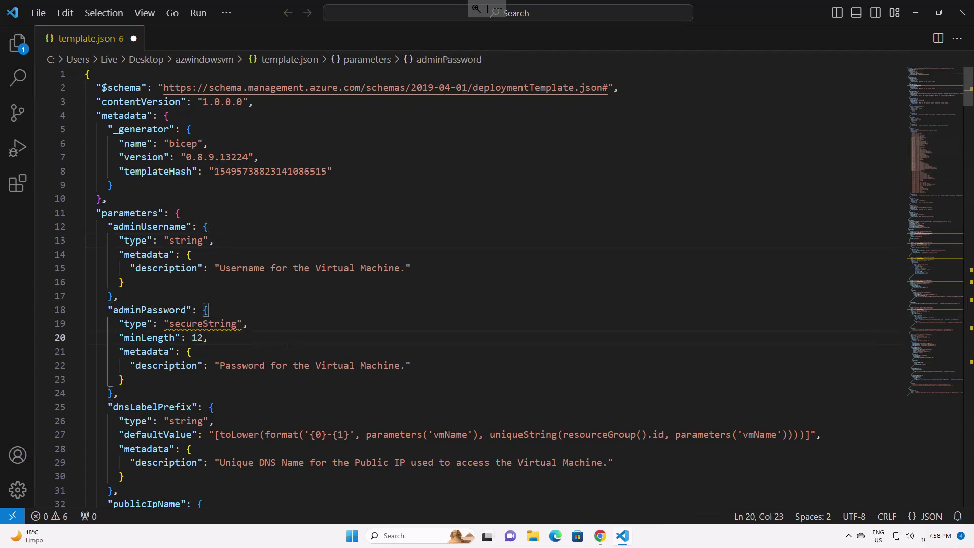
pyautogui.scroll(-2, 288, 345)
pyautogui.scroll(-1, 283, 345)
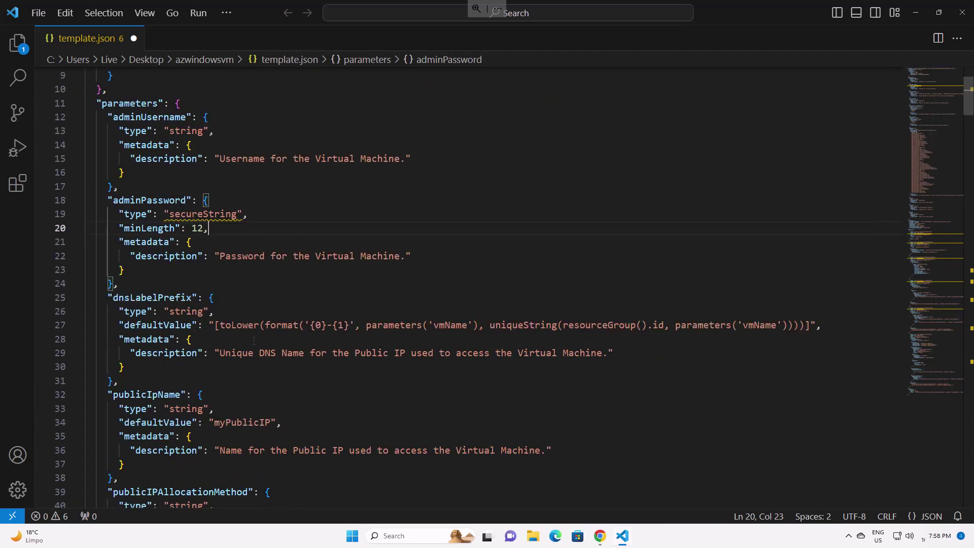
pyautogui.scroll(-1, 150, 300)
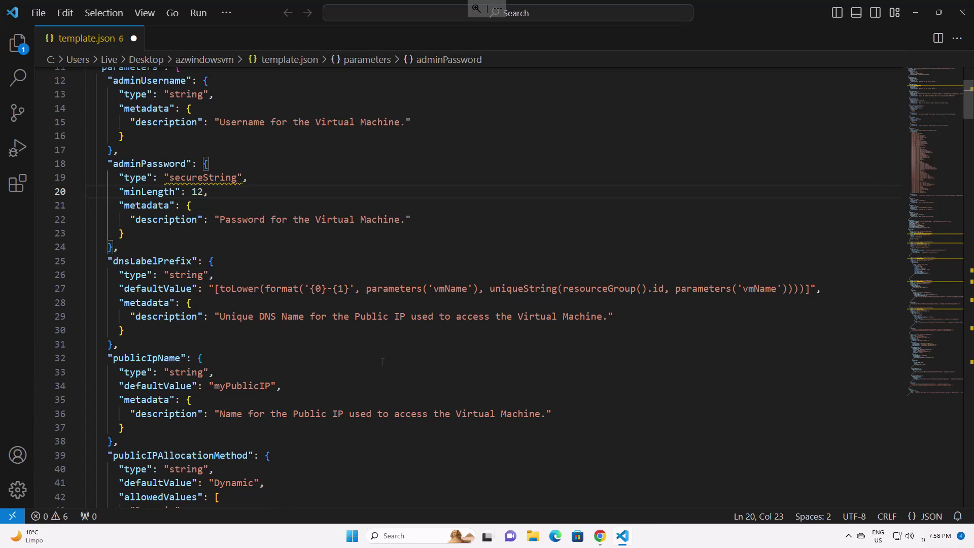
pyautogui.scroll(-2, 383, 363)
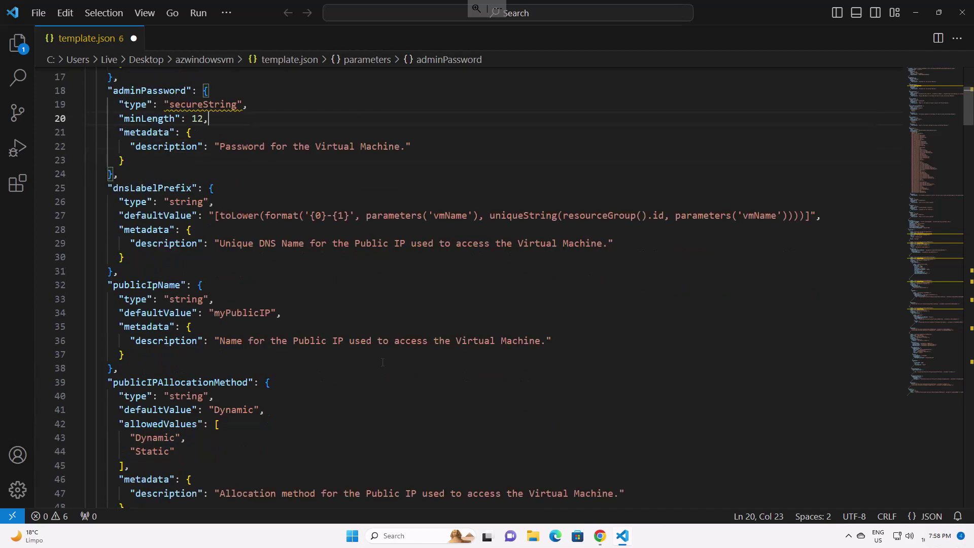
pyautogui.scroll(-1, 358, 364)
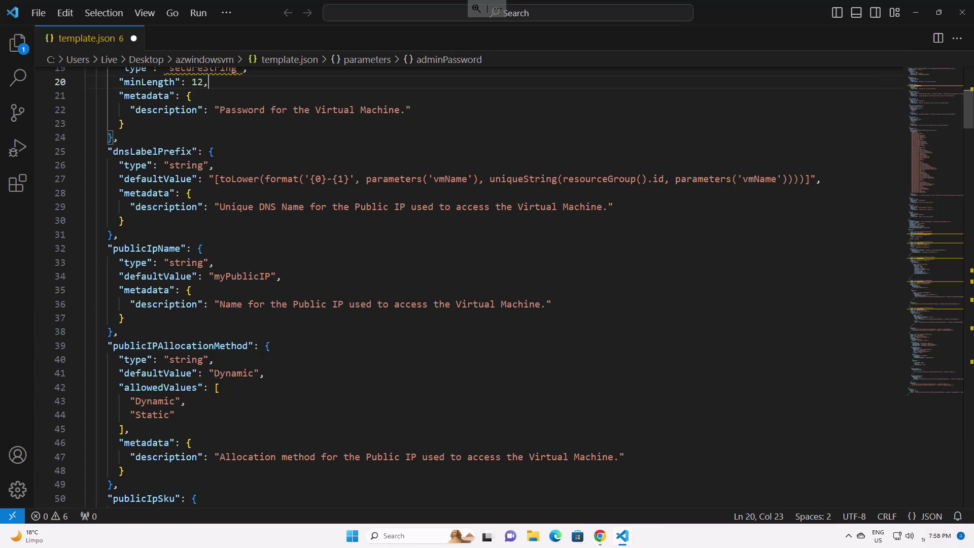
pyautogui.moveTo(228, 374)
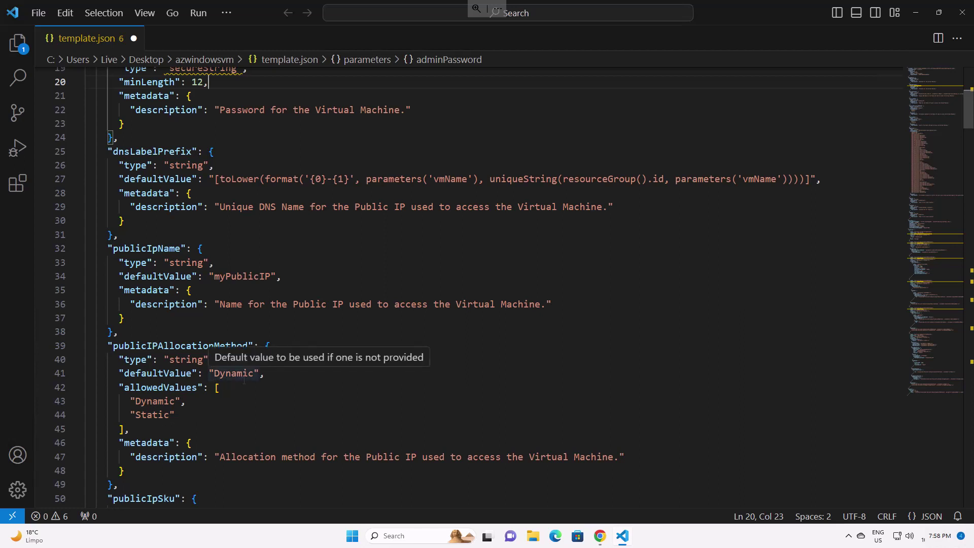
pyautogui.scroll(-3, 289, 376)
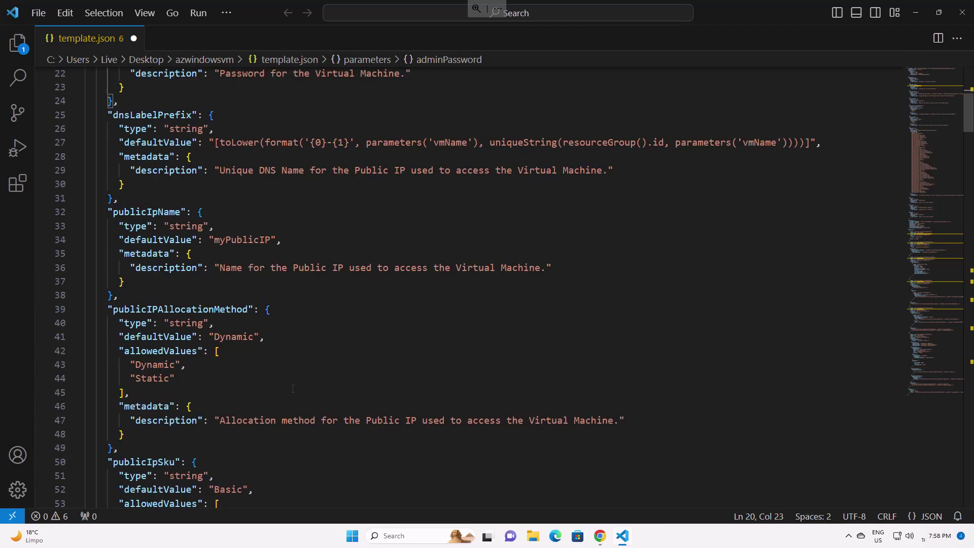
pyautogui.scroll(-3, 293, 388)
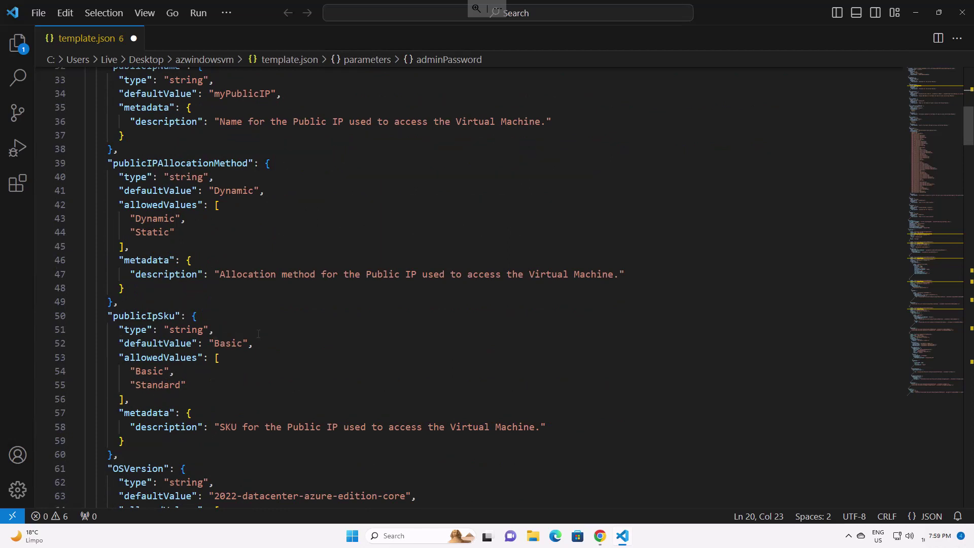
pyautogui.scroll(-3, 258, 333)
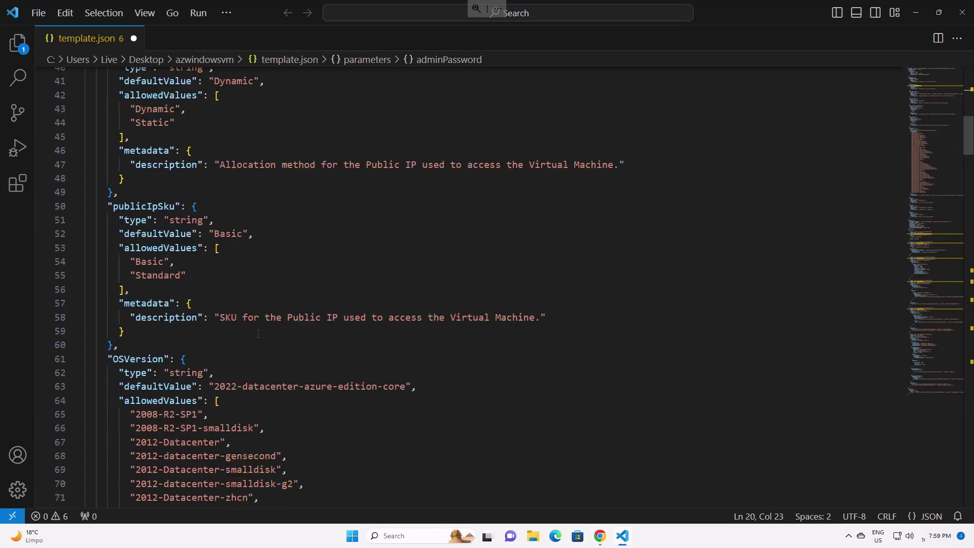
# Step: Review the OSVersion parameter's default value and its full list of allowed Windows Server images
pyautogui.scroll(-2, 258, 334)
pyautogui.scroll(-1, 255, 331)
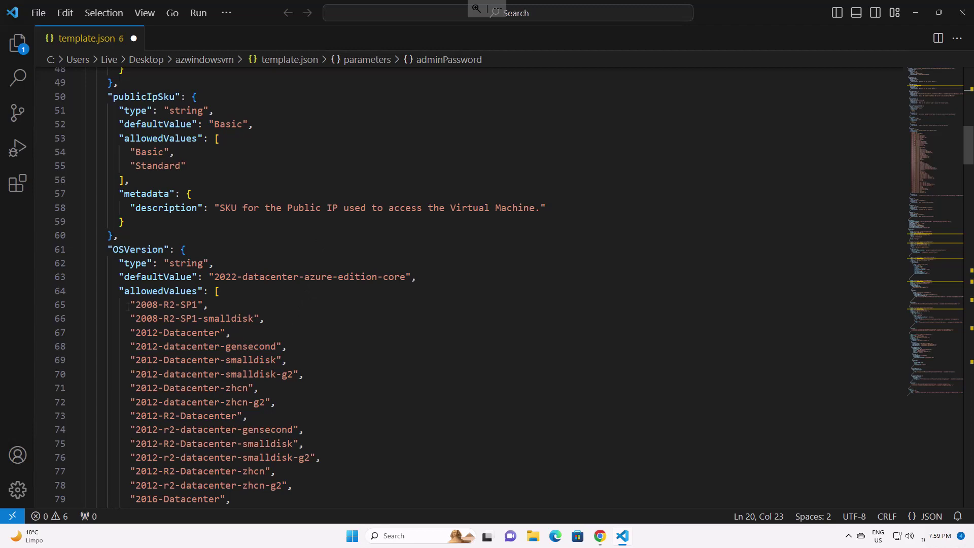
pyautogui.scroll(-9, 204, 327)
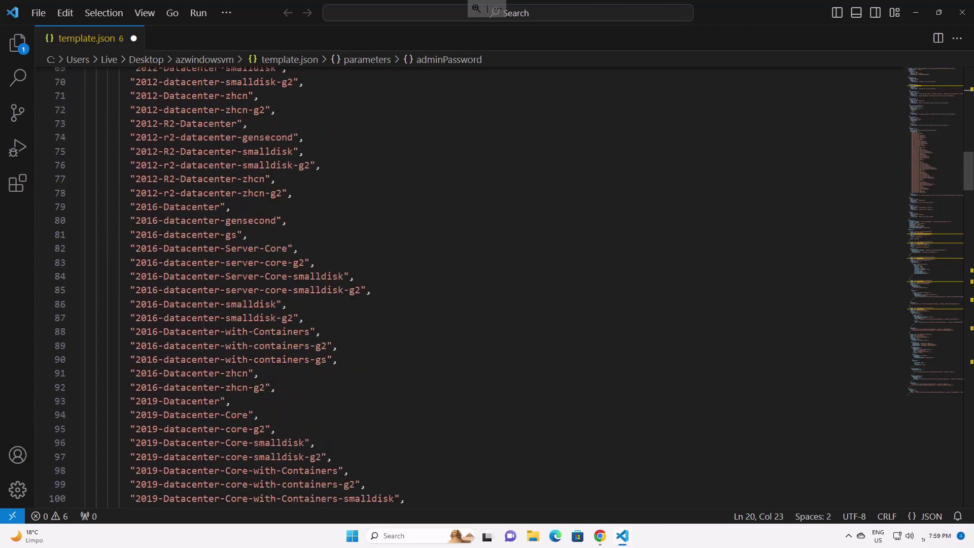
pyautogui.scroll(-9, 204, 327)
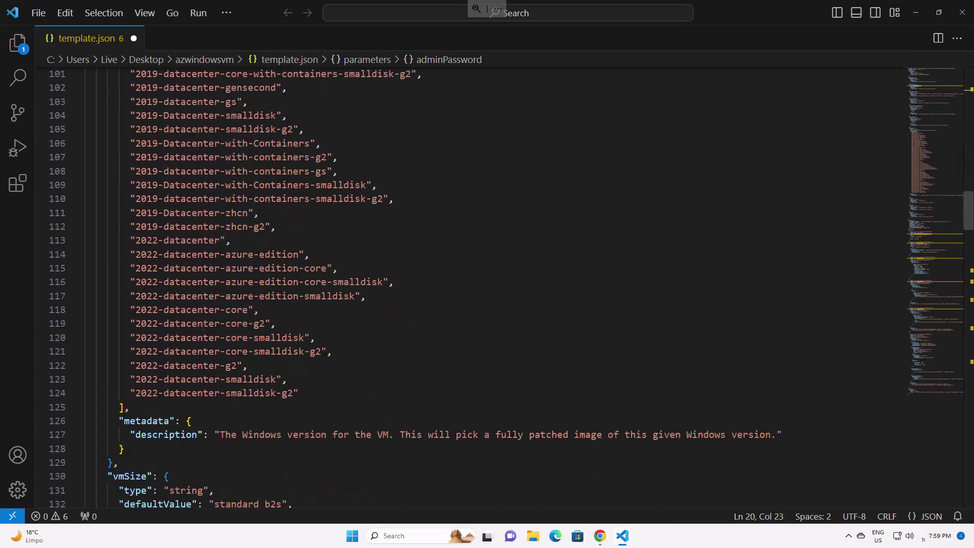
pyautogui.scroll(14, 204, 380)
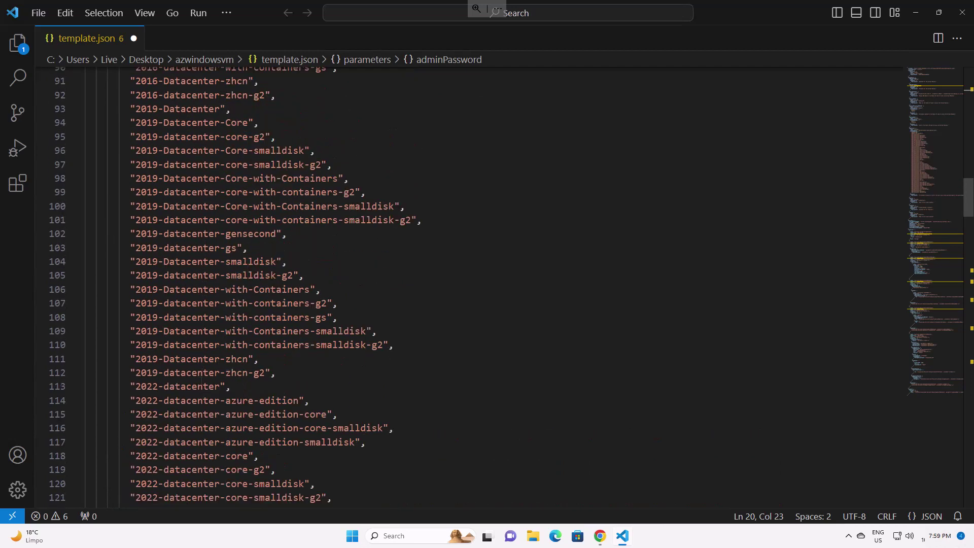
pyautogui.scroll(3, 514, 288)
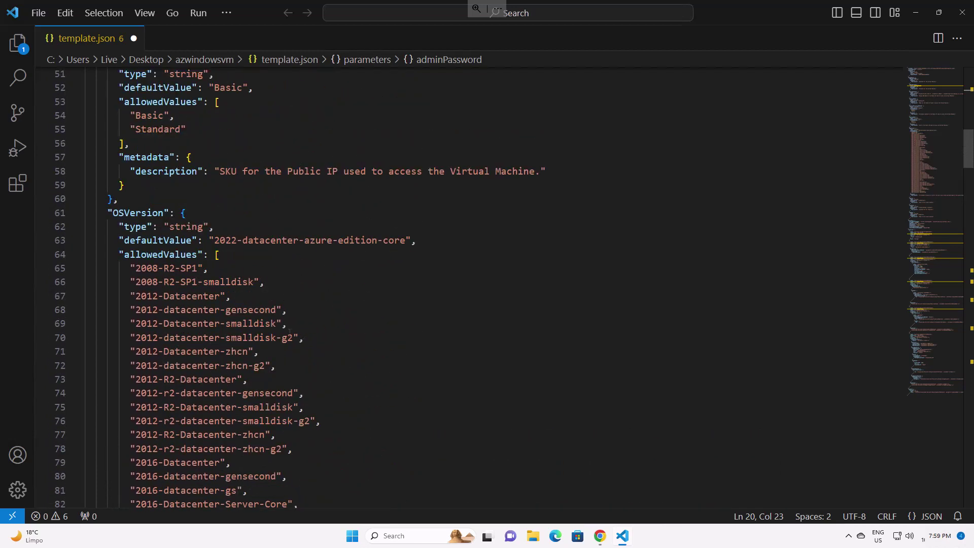
pyautogui.scroll(-4, 341, 326)
pyautogui.scroll(3, 183, 198)
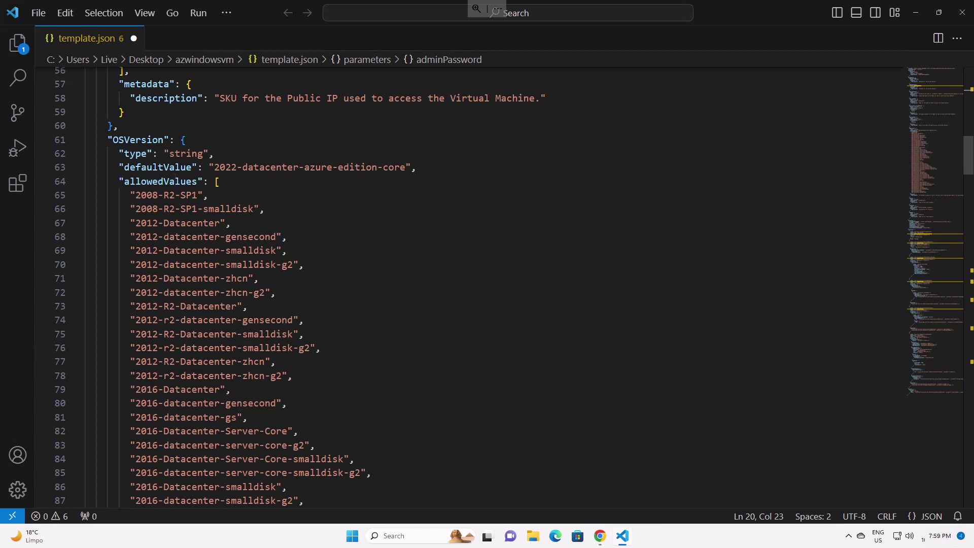
pyautogui.moveTo(195, 181)
pyautogui.scroll(-8, 310, 423)
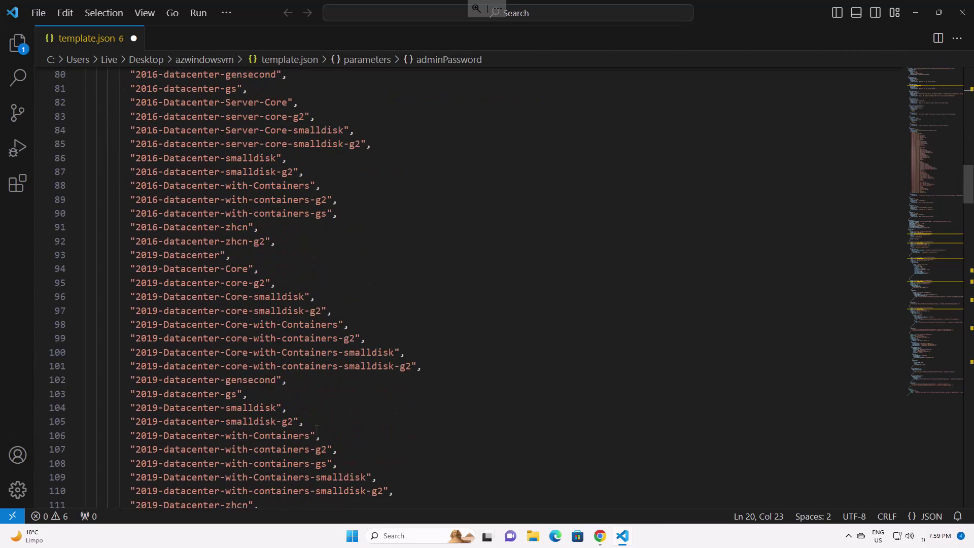
pyautogui.scroll(-9, 317, 430)
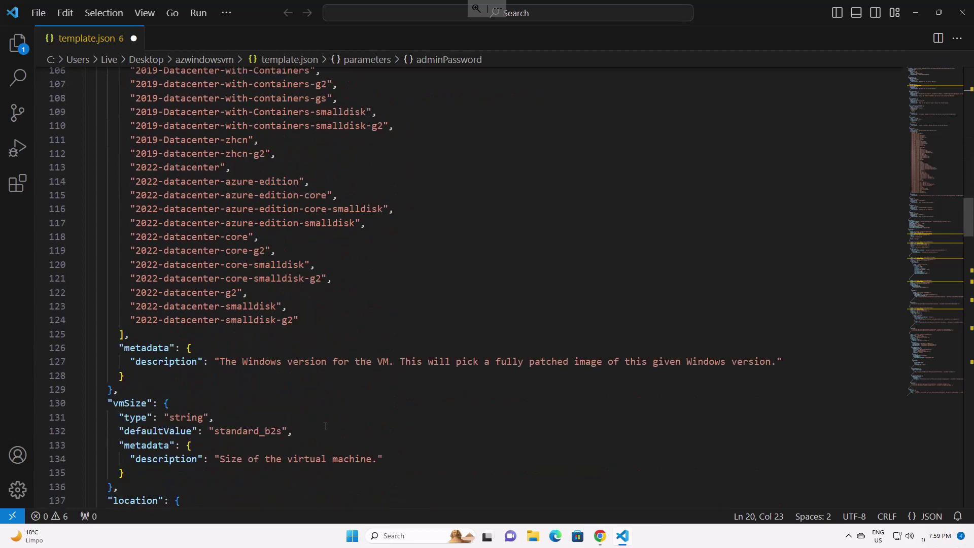
# Step: Examine the vmSize, location and vmName parameters at the end of the template's parameters section
pyautogui.scroll(-1, 330, 422)
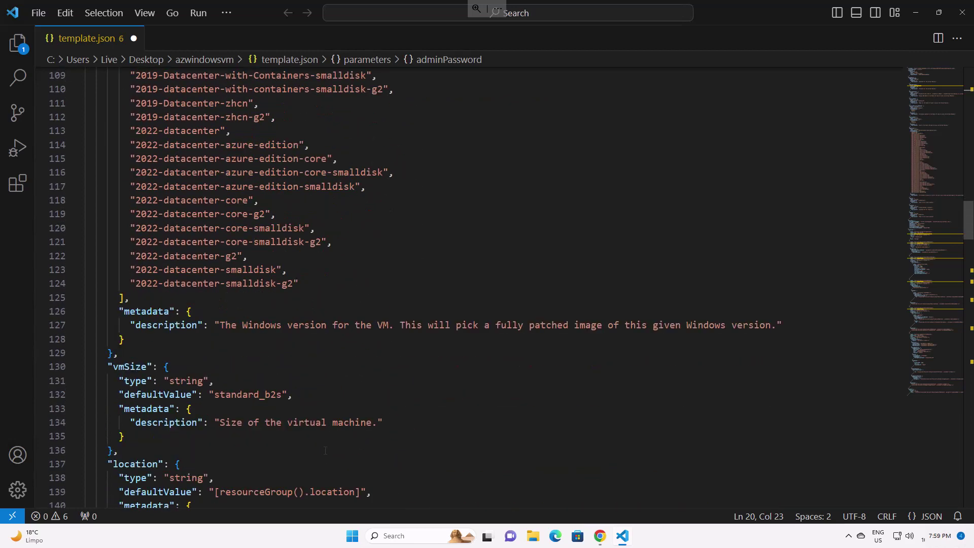
pyautogui.moveTo(271, 401)
pyautogui.scroll(-3, 212, 304)
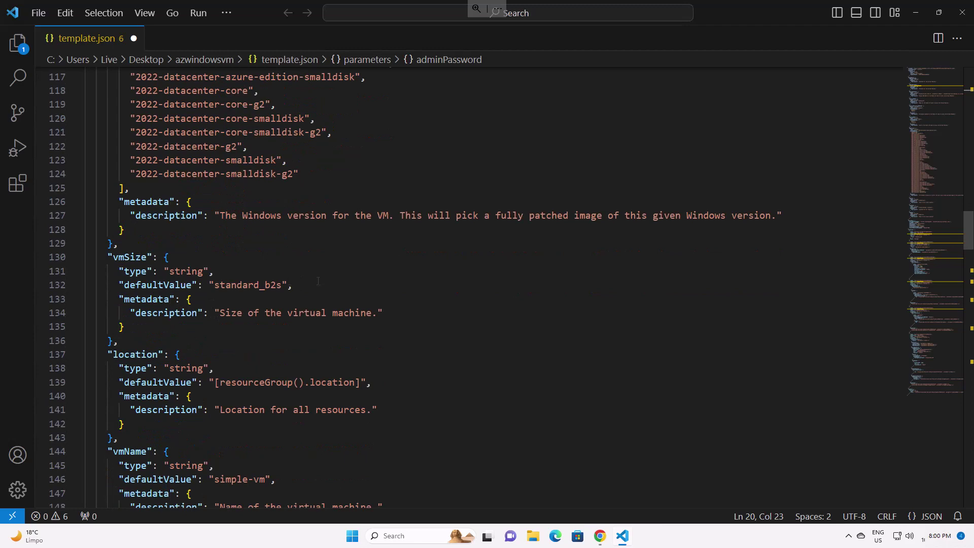
pyautogui.scroll(-1, 282, 296)
pyautogui.scroll(-1, 279, 300)
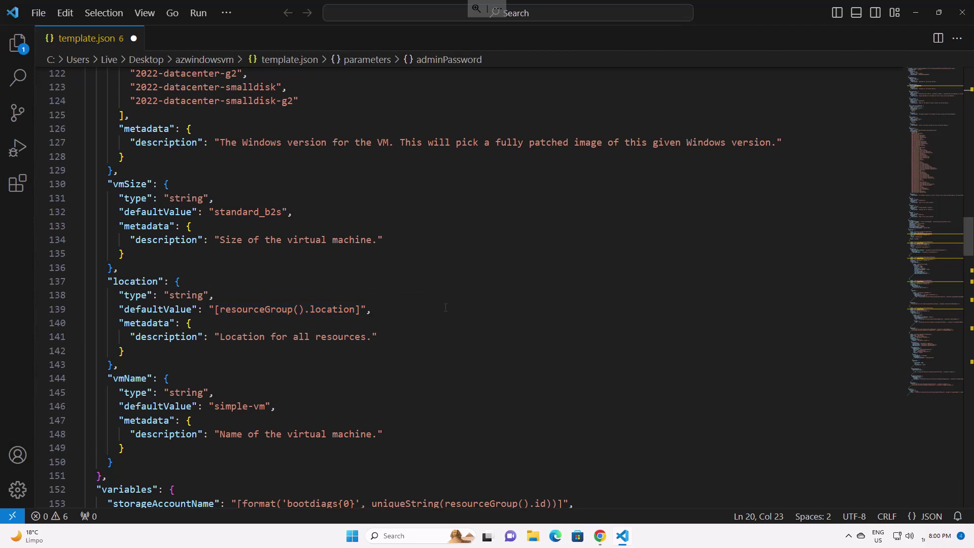
pyautogui.scroll(-1, 445, 308)
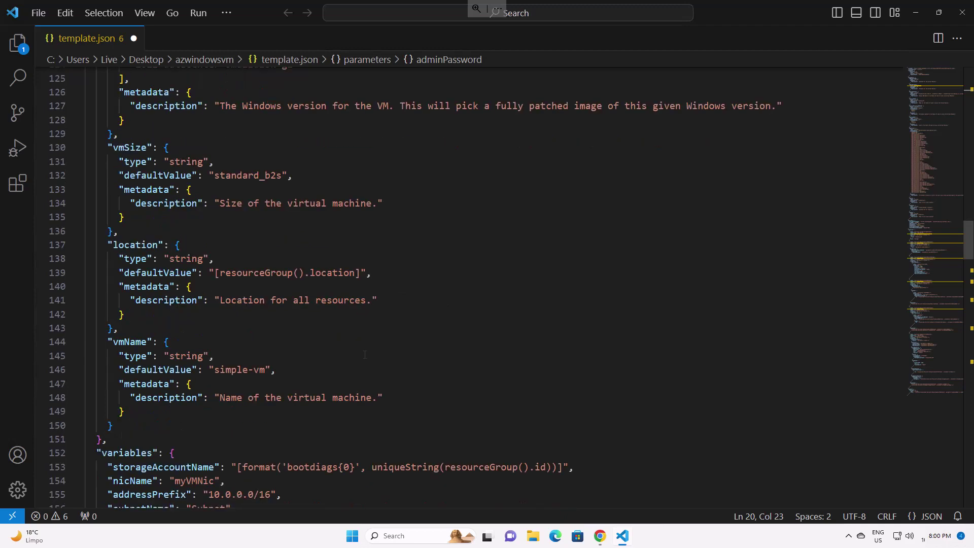
pyautogui.scroll(-1, 218, 349)
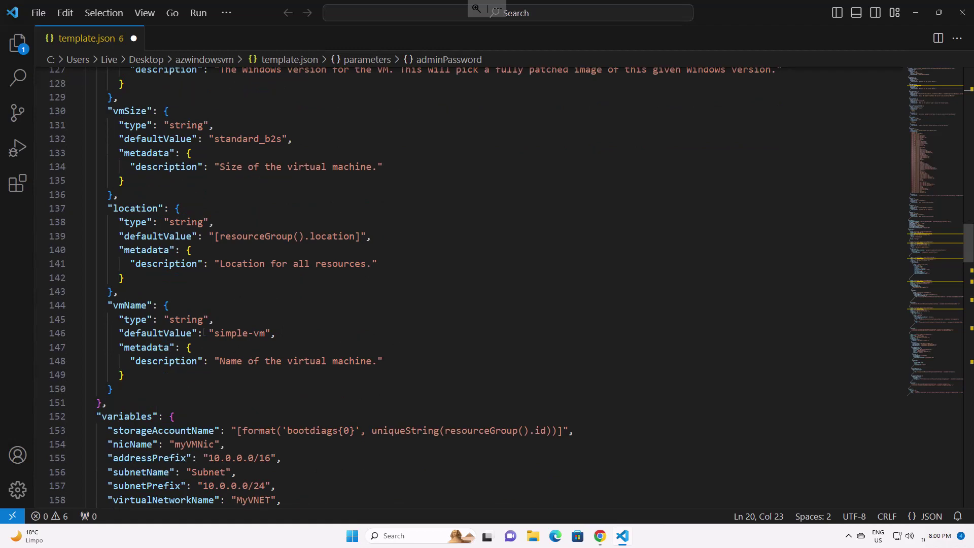
# Step: Examine the template's variables section and the storage account and public IP address resources below it
pyautogui.scroll(-2, 281, 322)
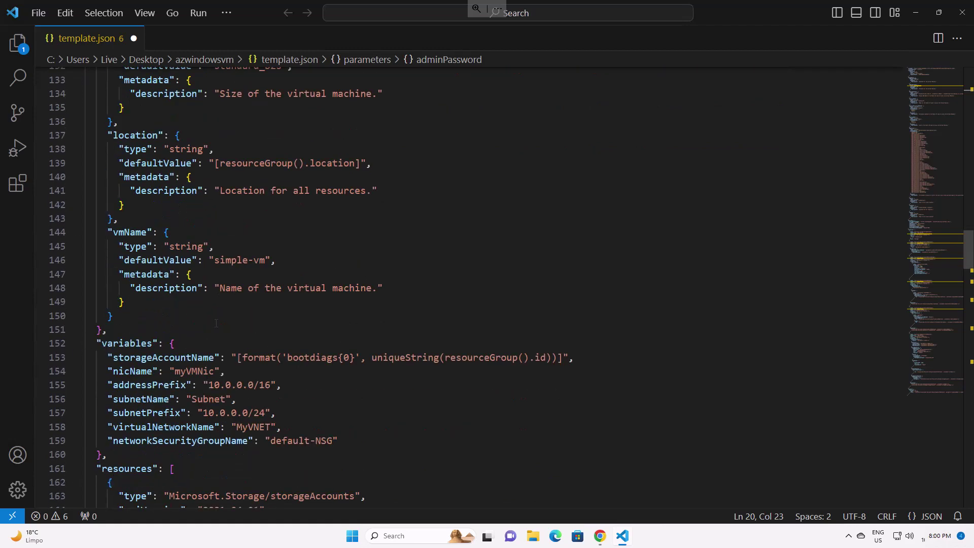
pyautogui.scroll(-2, 579, 357)
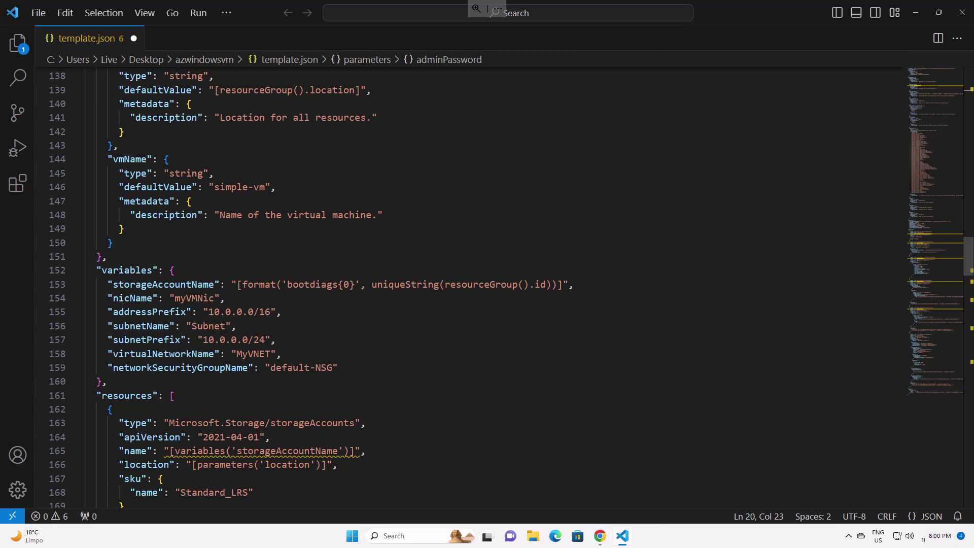
pyautogui.scroll(-4, 259, 321)
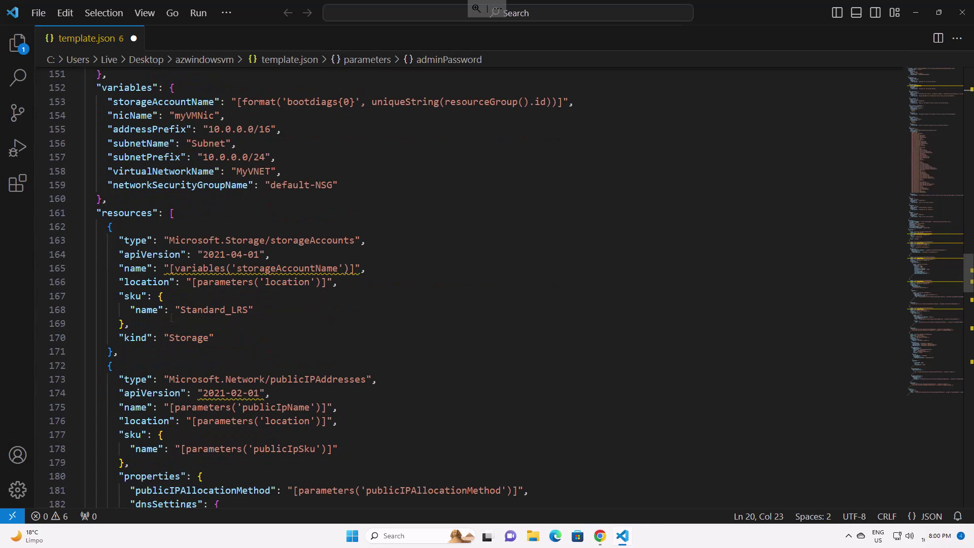
pyautogui.scroll(-1, 330, 281)
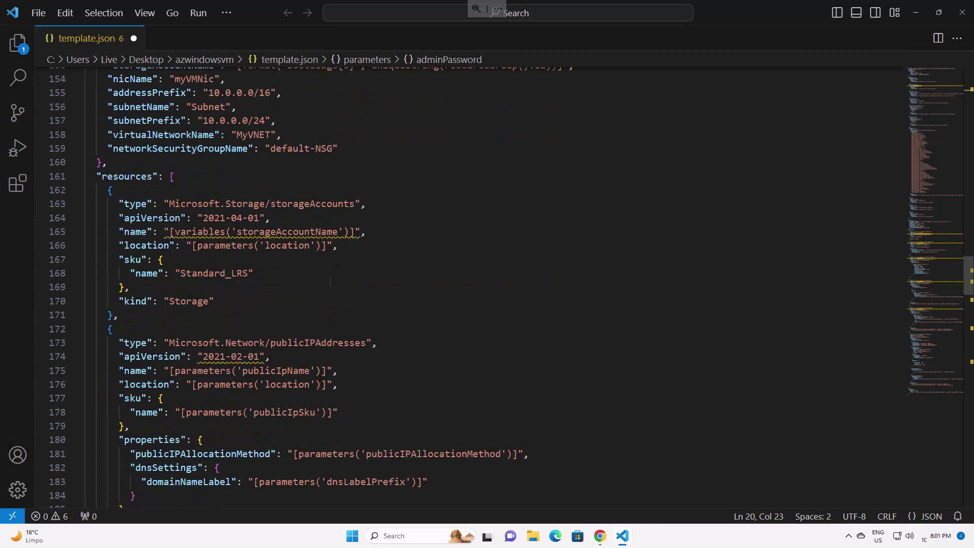
pyautogui.scroll(-2, 331, 282)
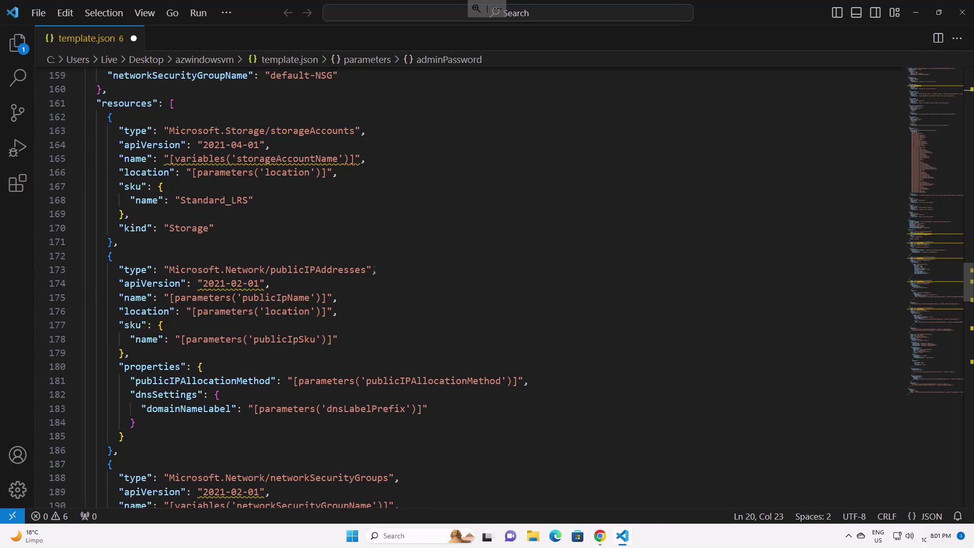
# Step: Examine the network security group resource and its default-allow-3389 security rule, highlighting the port number in the rule name
pyautogui.scroll(-6, 313, 304)
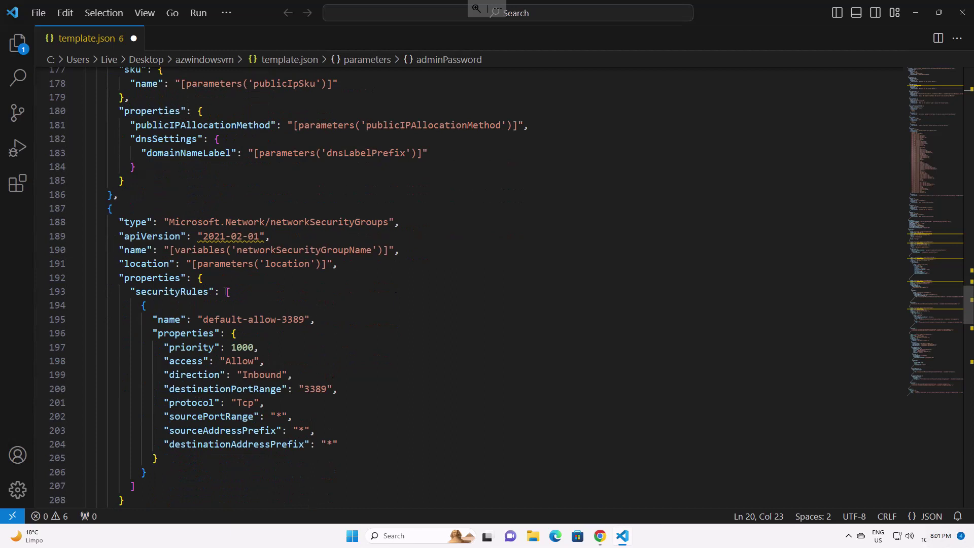
pyautogui.click(289, 315)
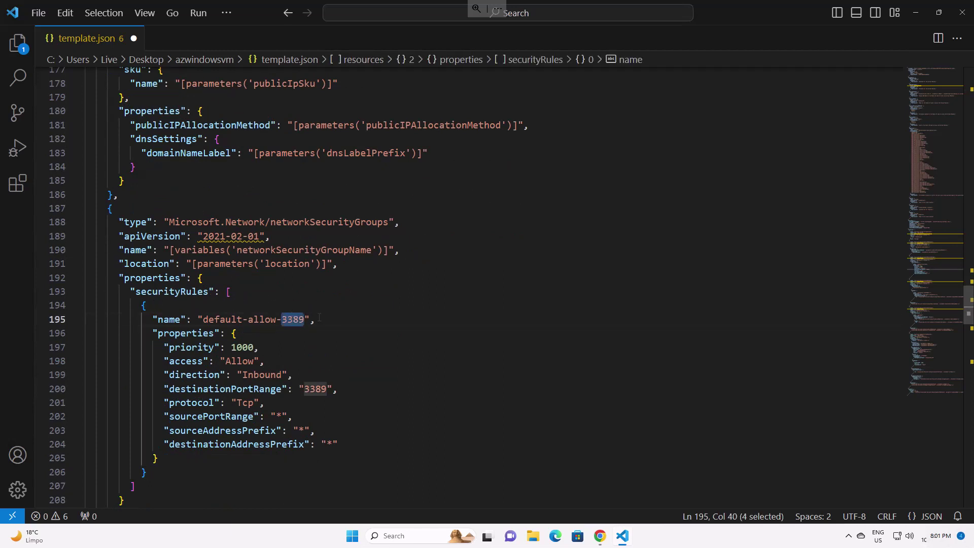
pyautogui.click(347, 320)
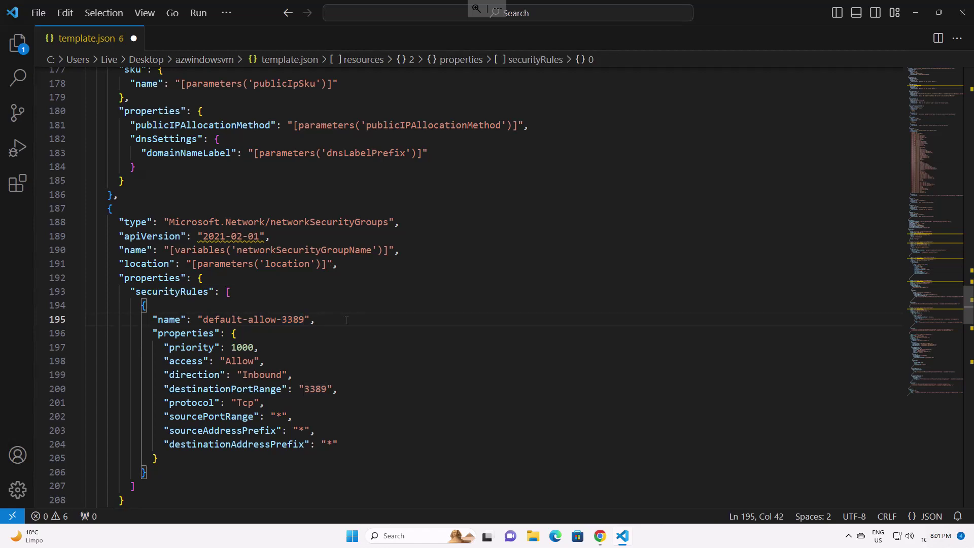
pyautogui.scroll(-4, 347, 320)
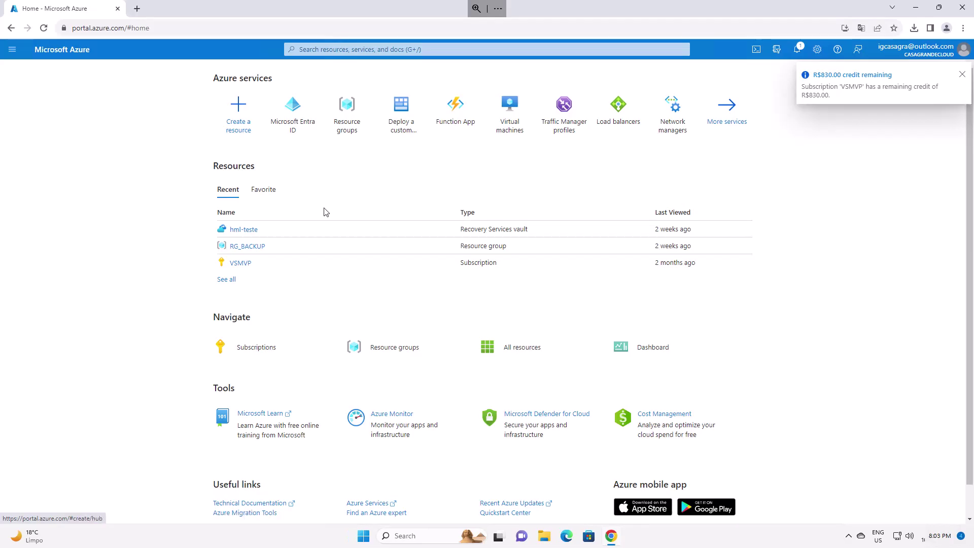
# Step: Switch to the Azure portal, search for "deploy", open Deploy a custom template, and choose to build your own template in the editor
pyautogui.click(354, 49)
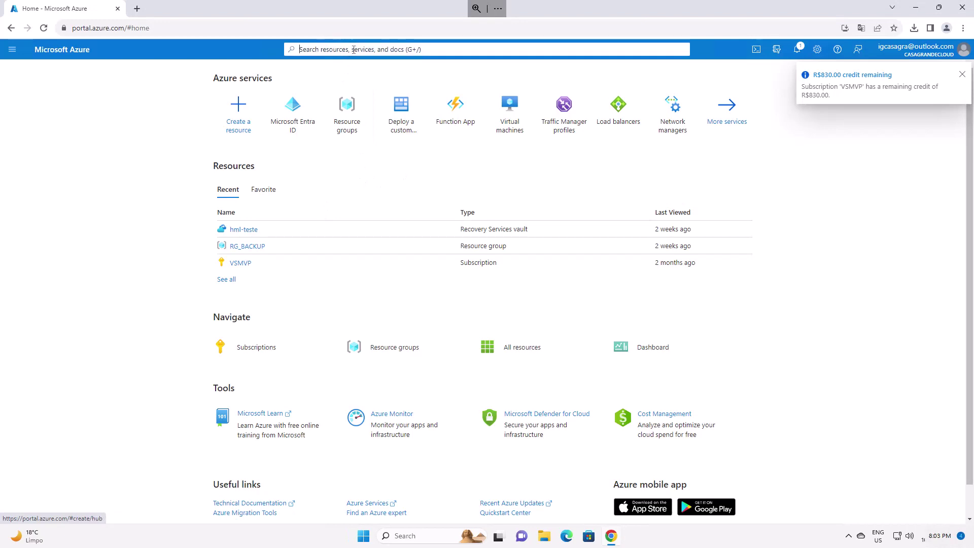
pyautogui.write('de')
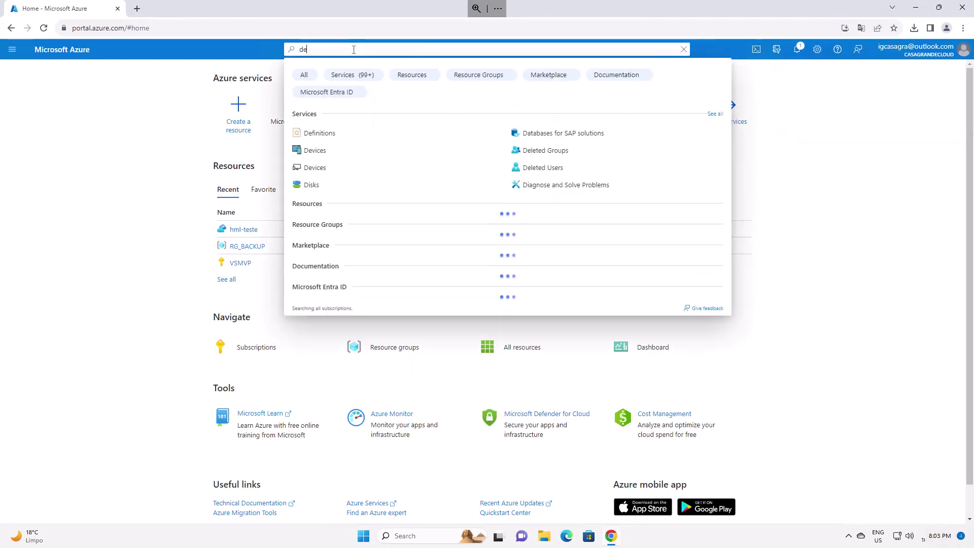
pyautogui.write('ploy')
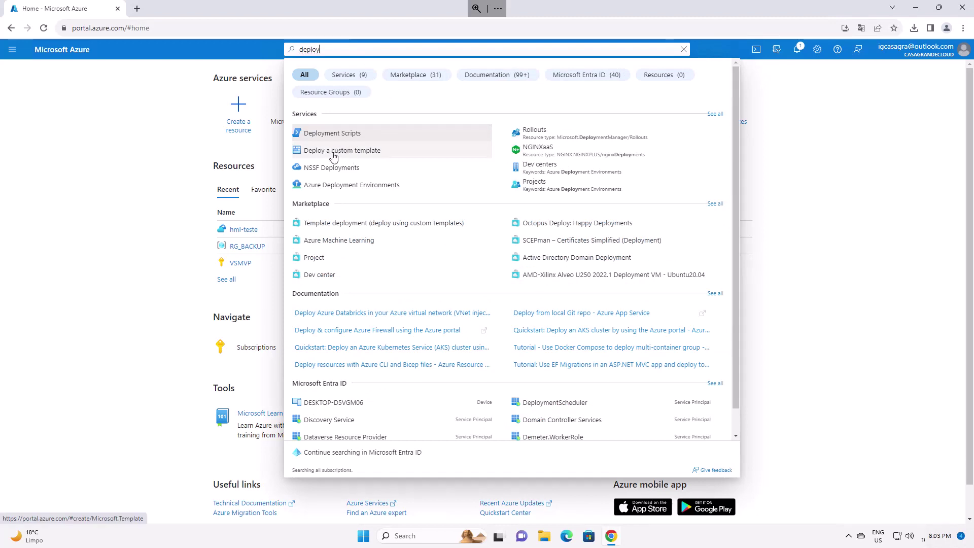
pyautogui.click(333, 152)
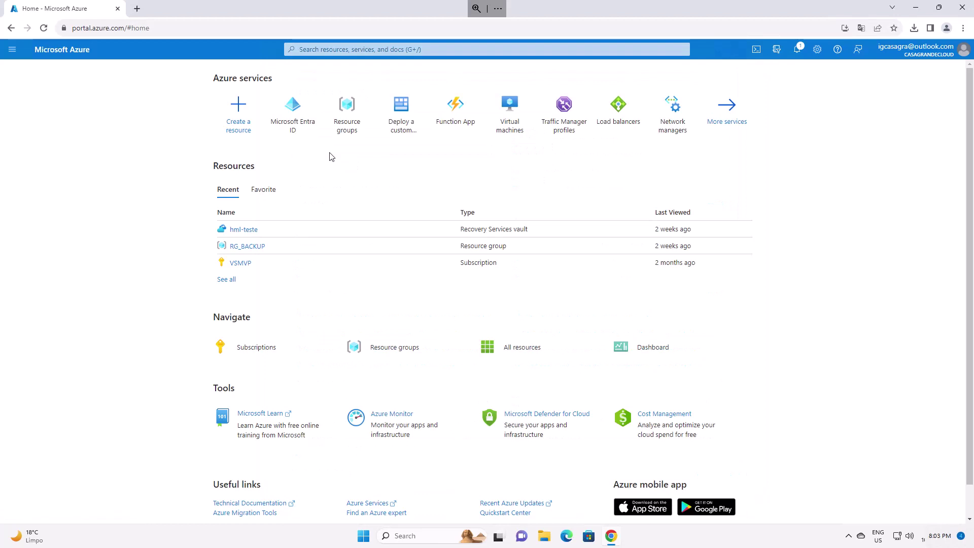
pyautogui.click(400, 127)
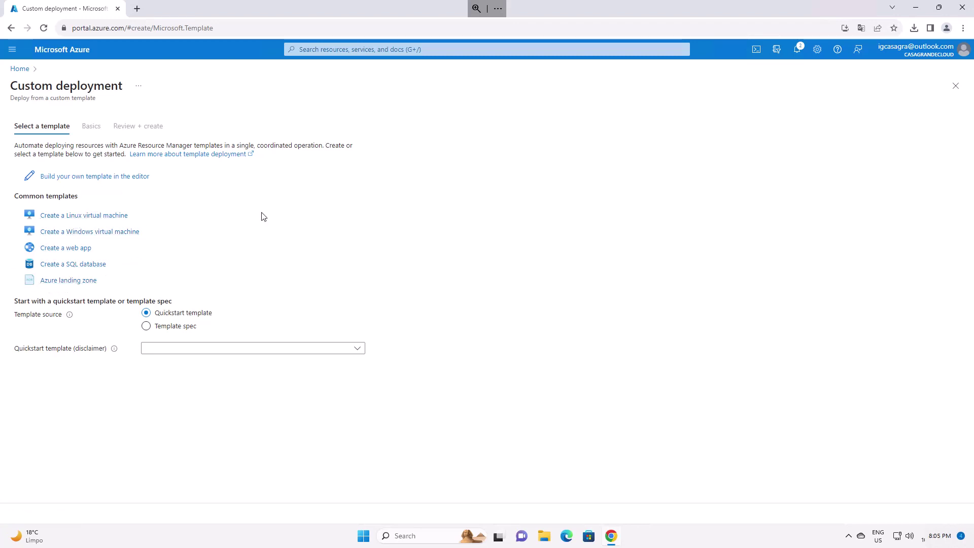
pyautogui.click(87, 178)
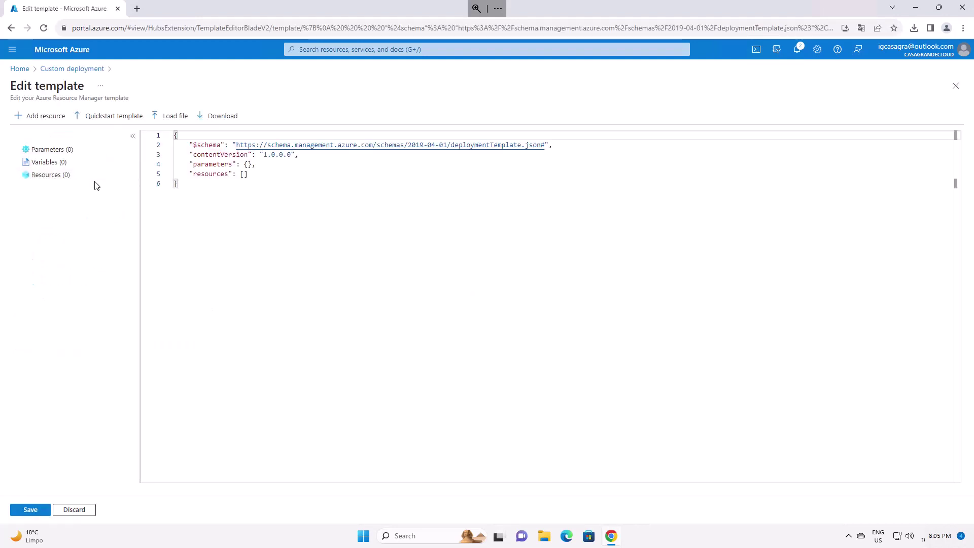
# Step: Start adding a resource to the blank template and select Virtual network as its type
pyautogui.click(60, 176)
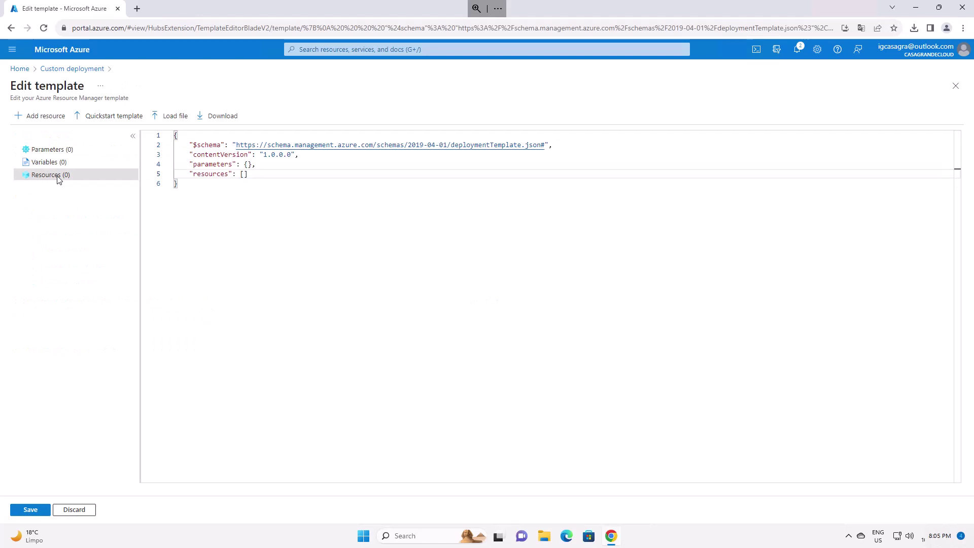
pyautogui.click(35, 121)
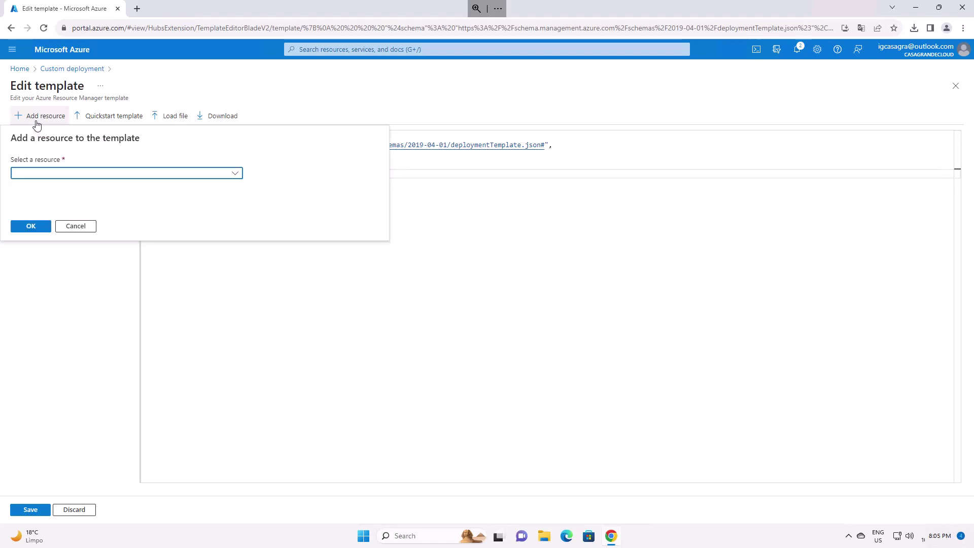
pyautogui.click(60, 174)
pyautogui.click(58, 174)
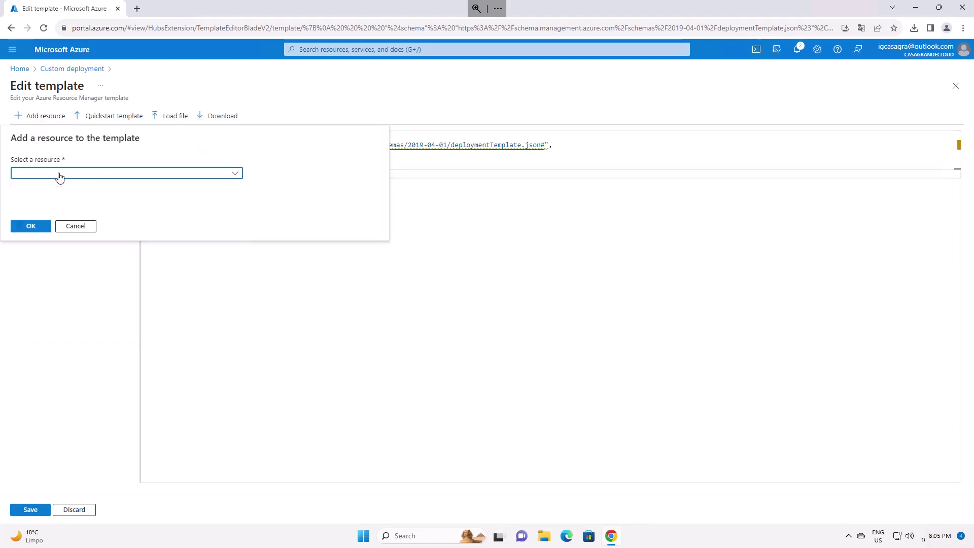
pyautogui.click(57, 177)
pyautogui.click(39, 301)
pyautogui.click(45, 222)
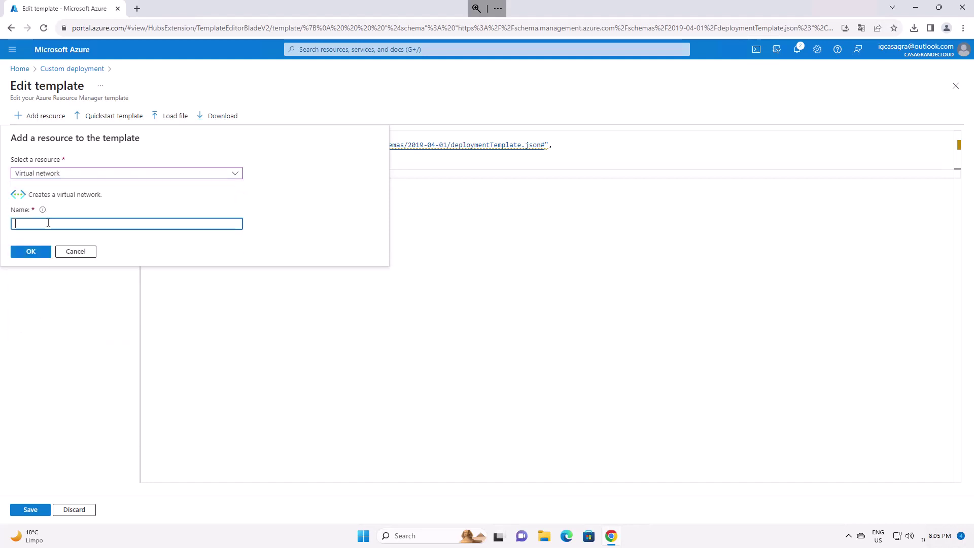
# Step: Add a Windows virtual machine resource named simple-vm, using teste for both the storage account and the virtual network
pyautogui.click(64, 176)
pyautogui.click(58, 333)
pyautogui.click(68, 226)
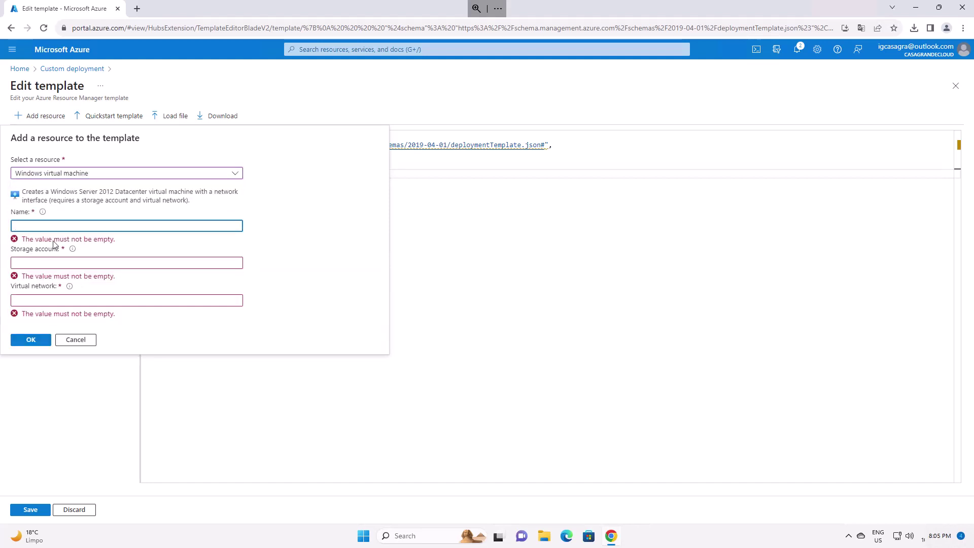
pyautogui.write('simple-vm')
pyautogui.click(57, 251)
pyautogui.write('teste')
pyautogui.click(50, 288)
pyautogui.write('teste')
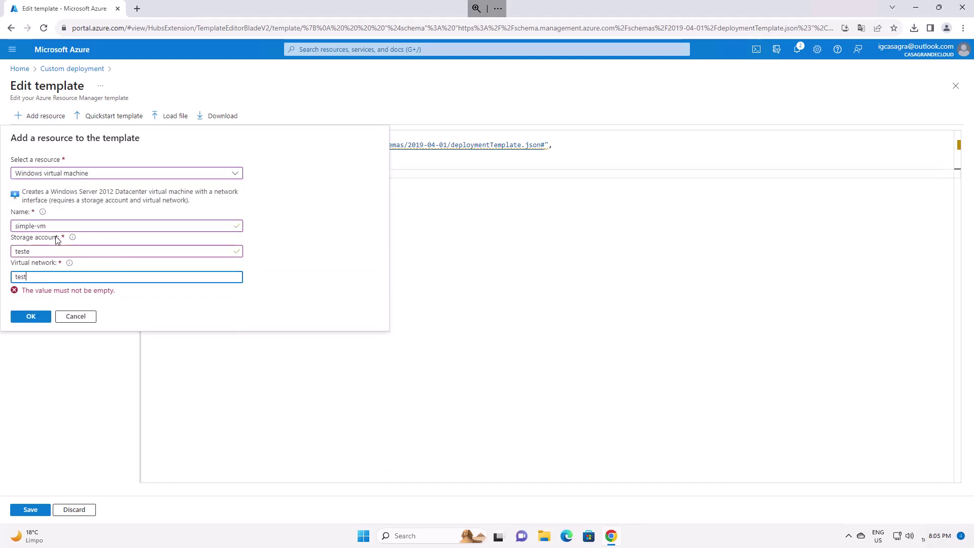
pyautogui.click(30, 327)
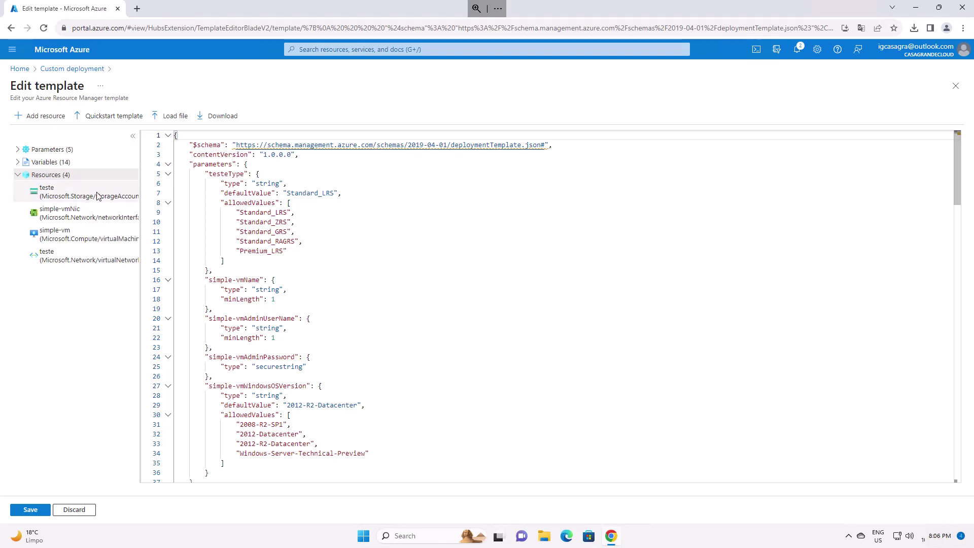
# Step: Load template.json from the azwindowsvm desktop folder into the template editor
pyautogui.click(165, 119)
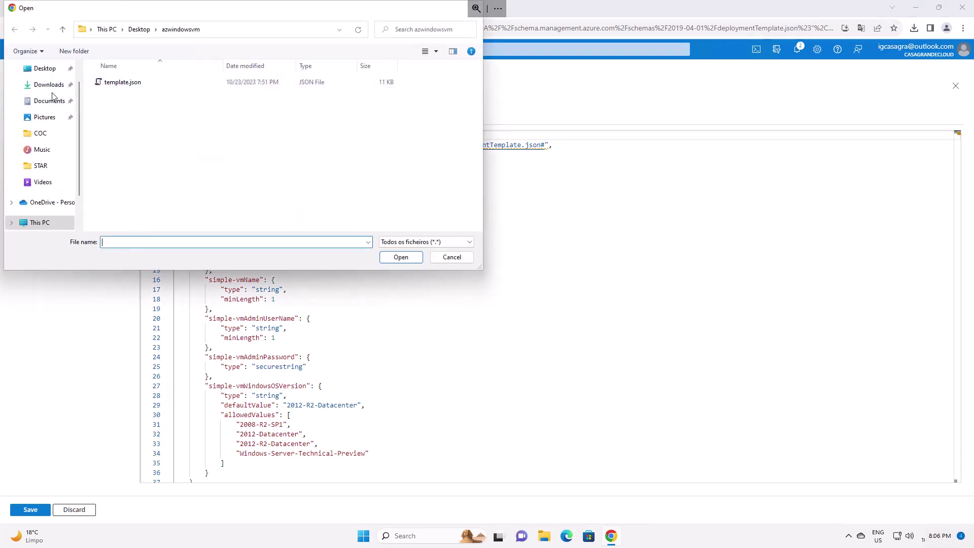
pyautogui.click(118, 86)
pyautogui.doubleClick(118, 87)
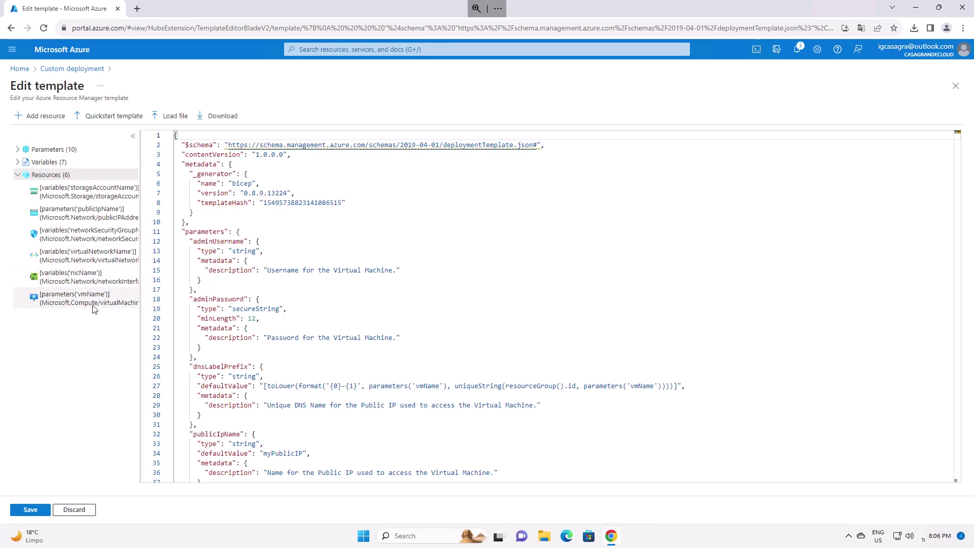
# Step: Review the parameters in the loaded template's code and save the template
pyautogui.scroll(-1, 309, 281)
pyautogui.scroll(-12, 309, 281)
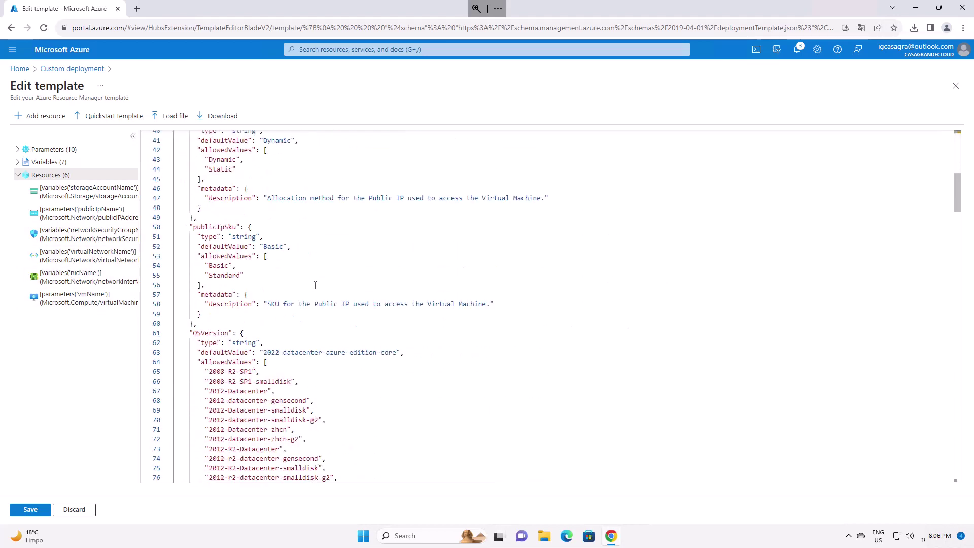
pyautogui.scroll(-11, 320, 289)
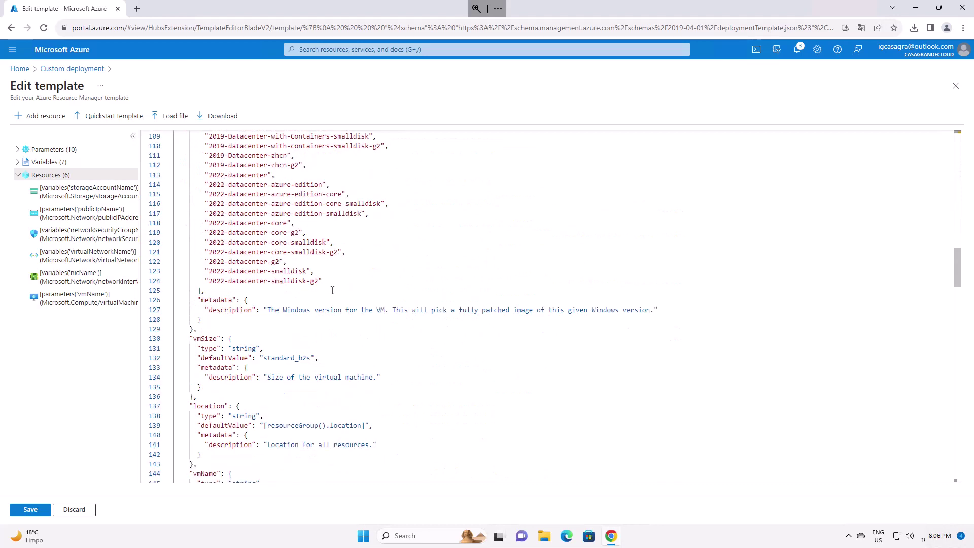
pyautogui.scroll(18, 333, 290)
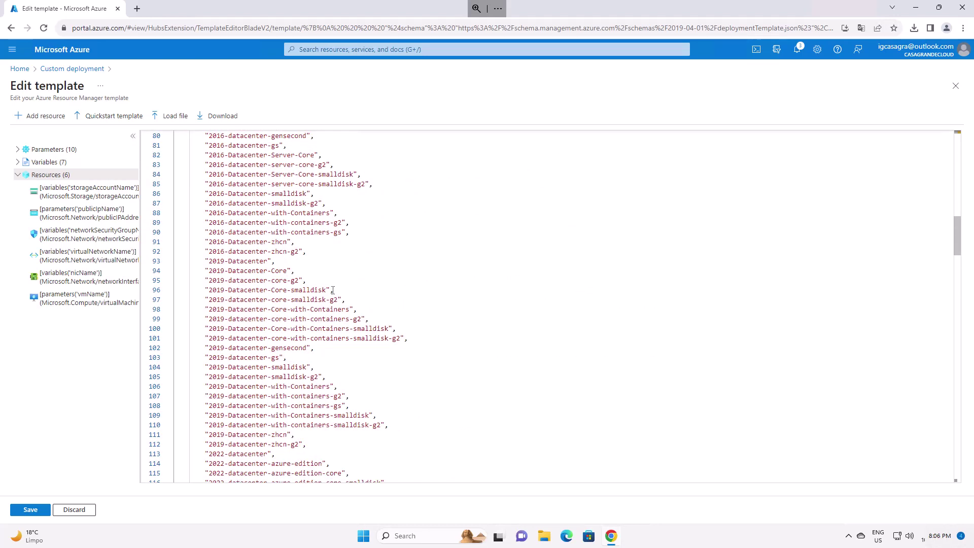
pyautogui.scroll(6, 333, 290)
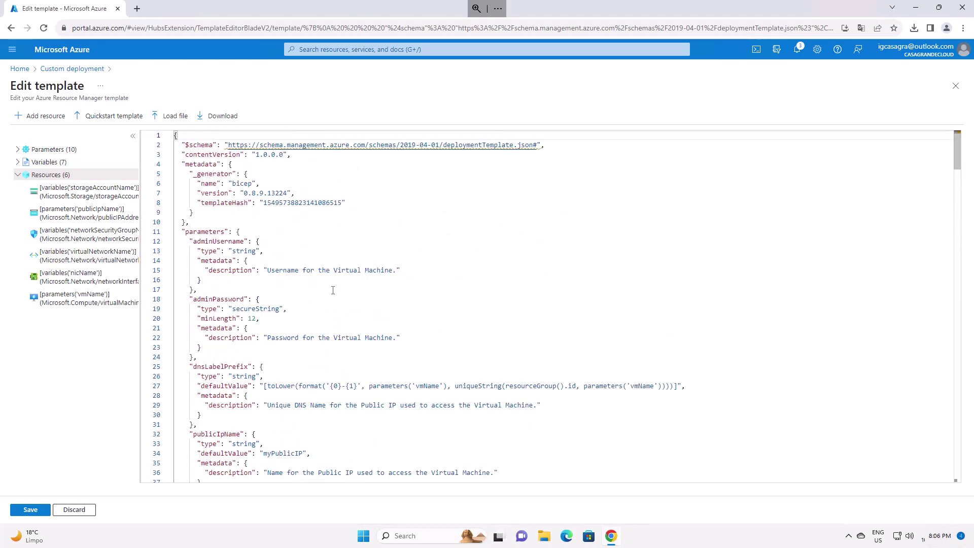
pyautogui.click(28, 509)
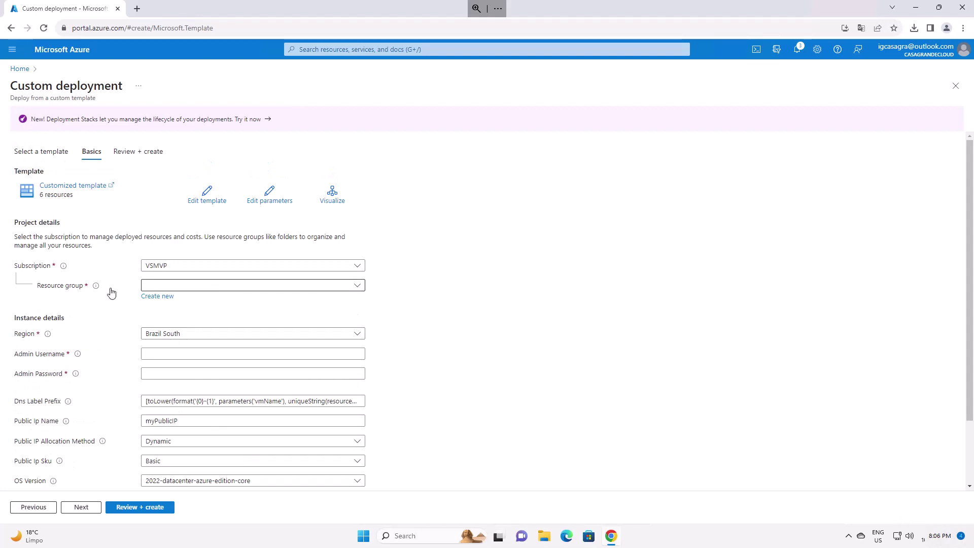
# Step: Create a new resource group named rg-cooperati-lab for the custom deployment
pyautogui.click(159, 288)
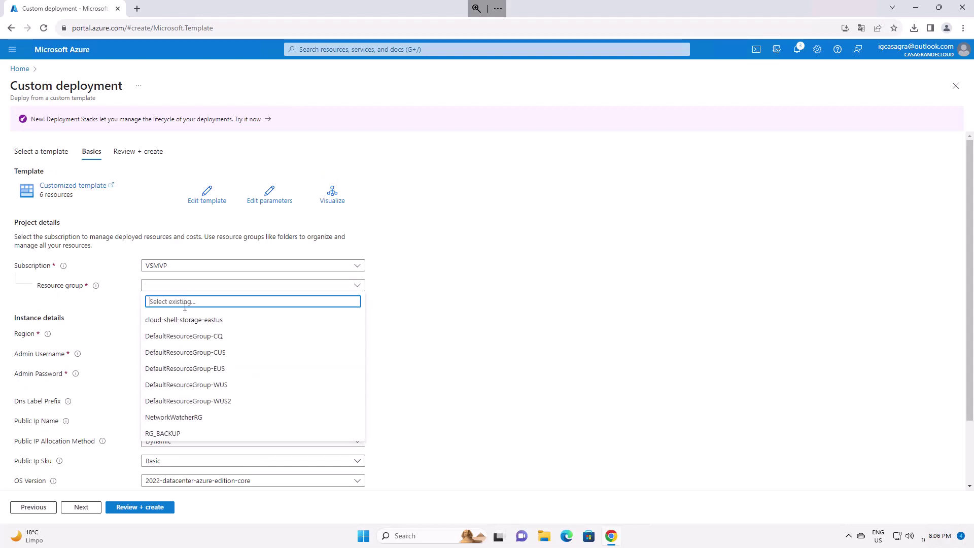
pyautogui.click(90, 318)
pyautogui.click(175, 297)
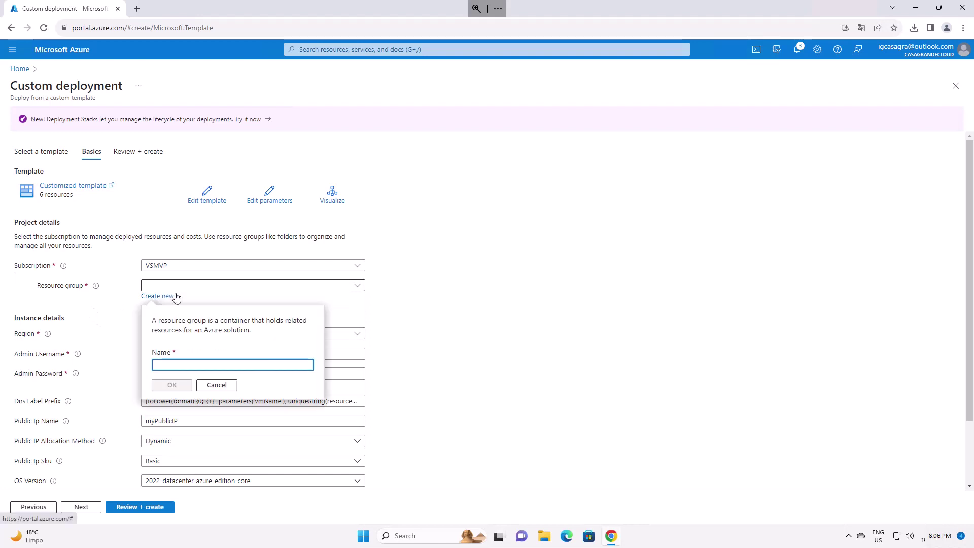
pyautogui.write('rg')
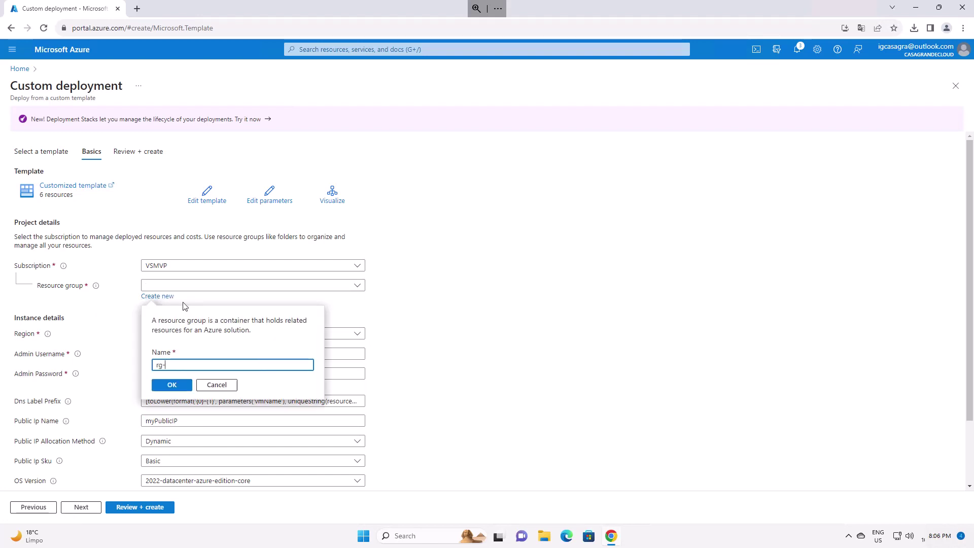
pyautogui.write('-cooperati-lab')
pyautogui.click(173, 385)
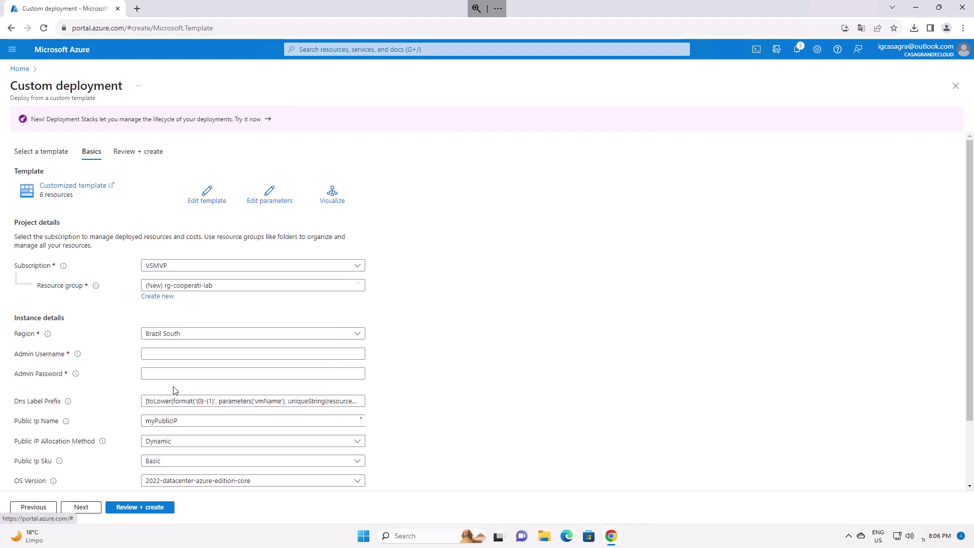
# Step: Set the virtual machine's admin username to cooperati and proceed to the admin password field
pyautogui.click(174, 358)
pyautogui.write('coop')
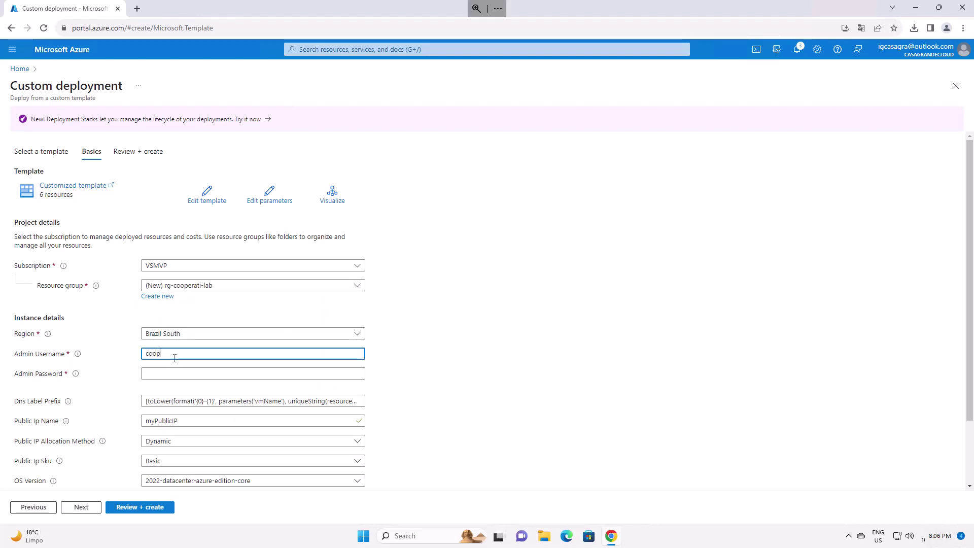
pyautogui.write('erati')
pyautogui.press('Tab')
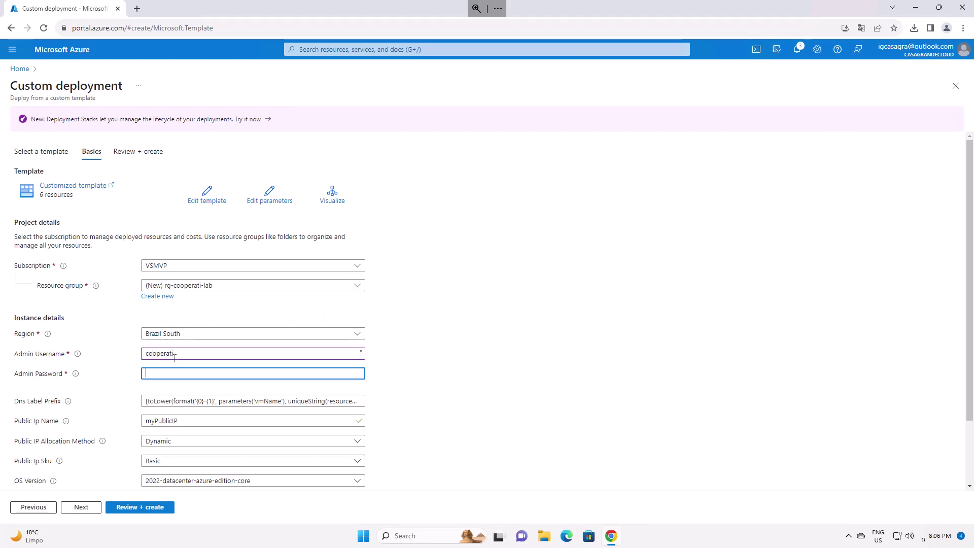
# Step: Enter the admin password, keep the default DNS label prefix, and set the public IP name to pip-cooperati-prd-bs
pyautogui.write('*********')
pyautogui.press('Tab')
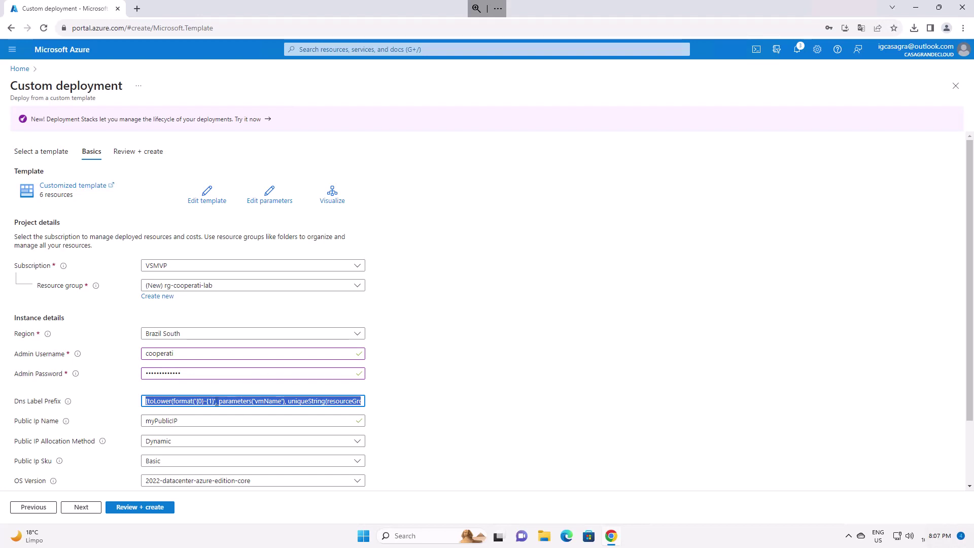
pyautogui.press('Tab')
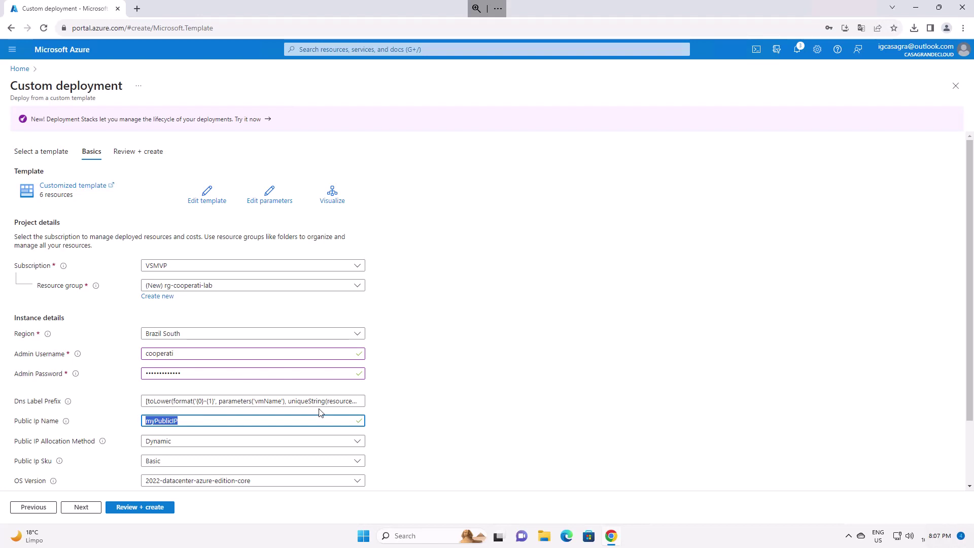
pyautogui.press('BackSpace')
# Step: Set the public IP allocation method to Static and the public IP SKU to Standard
pyautogui.click(155, 445)
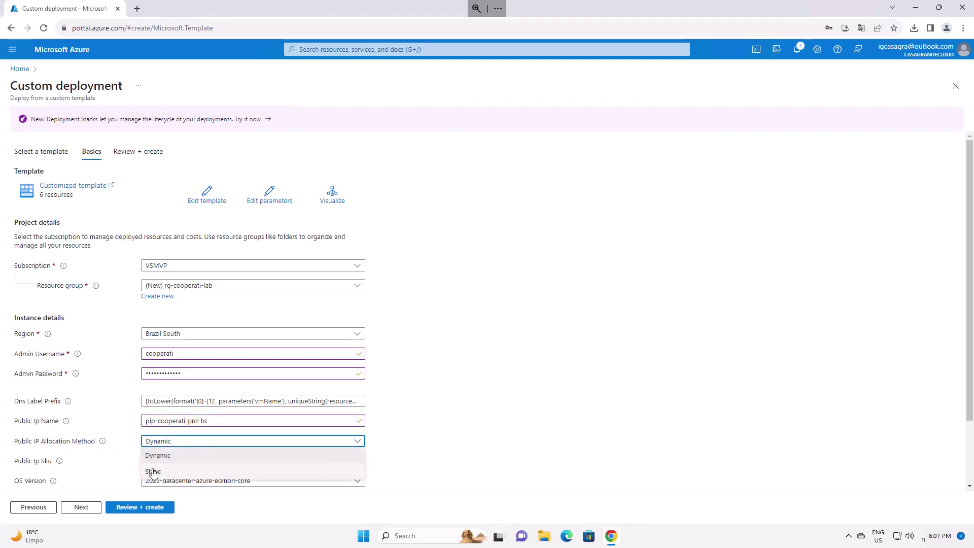
pyautogui.click(153, 467)
pyautogui.scroll(-2, 136, 434)
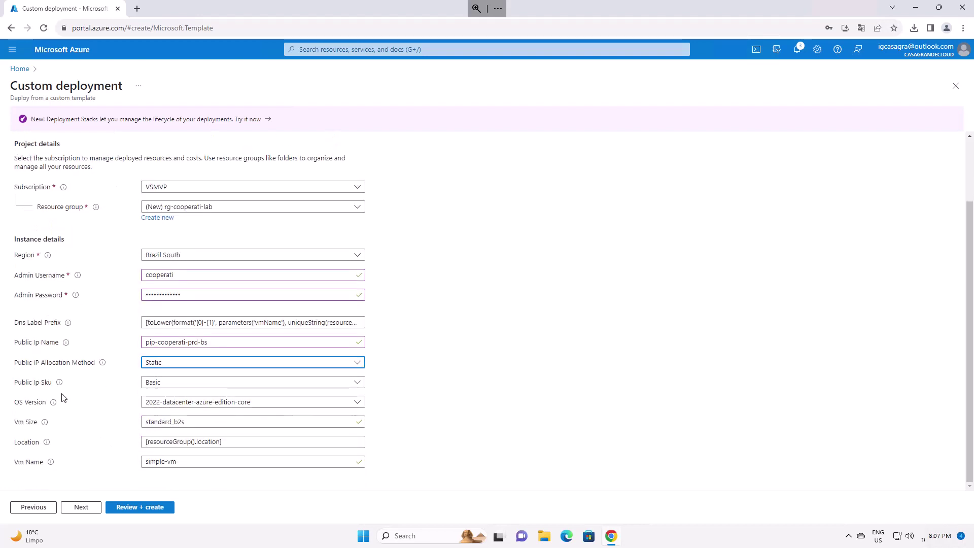
pyautogui.click(150, 382)
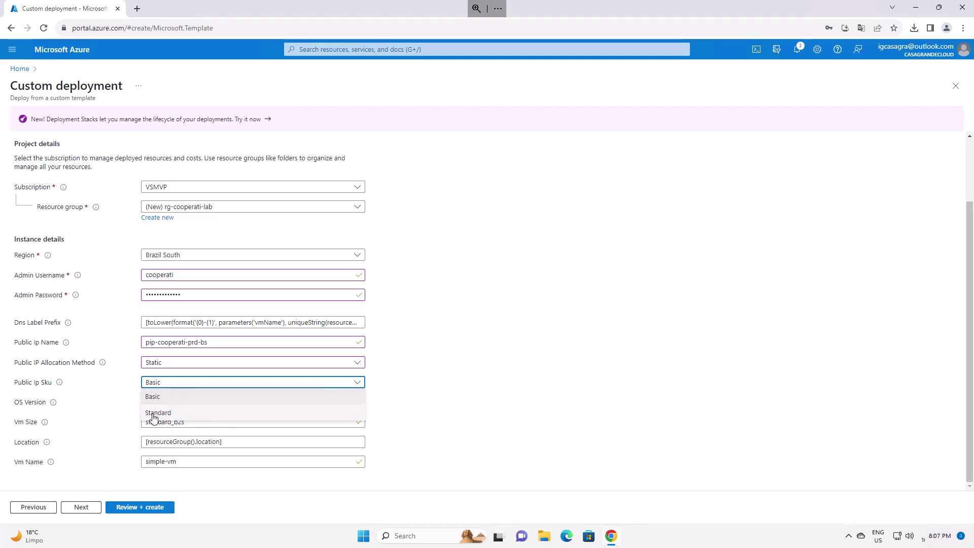
pyautogui.click(155, 411)
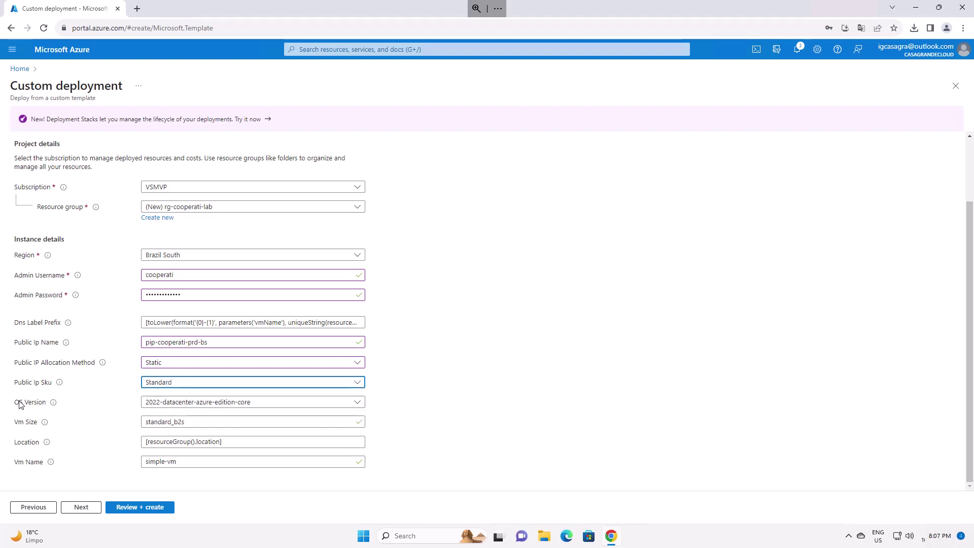
# Step: Check the VM size and location fields, keeping their defaults, and name the virtual machine CooperatiVM
pyautogui.click(171, 421)
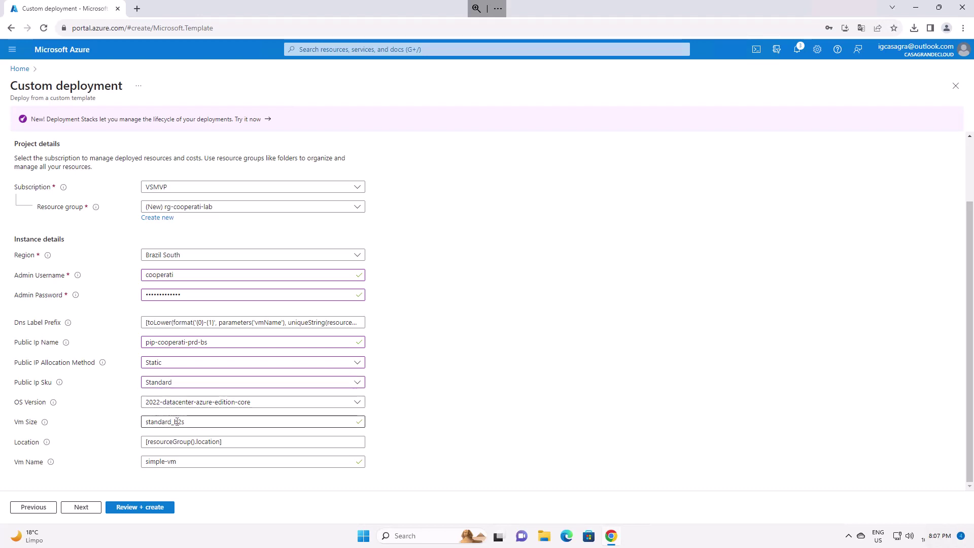
pyautogui.doubleClick(242, 422)
pyautogui.click(244, 422)
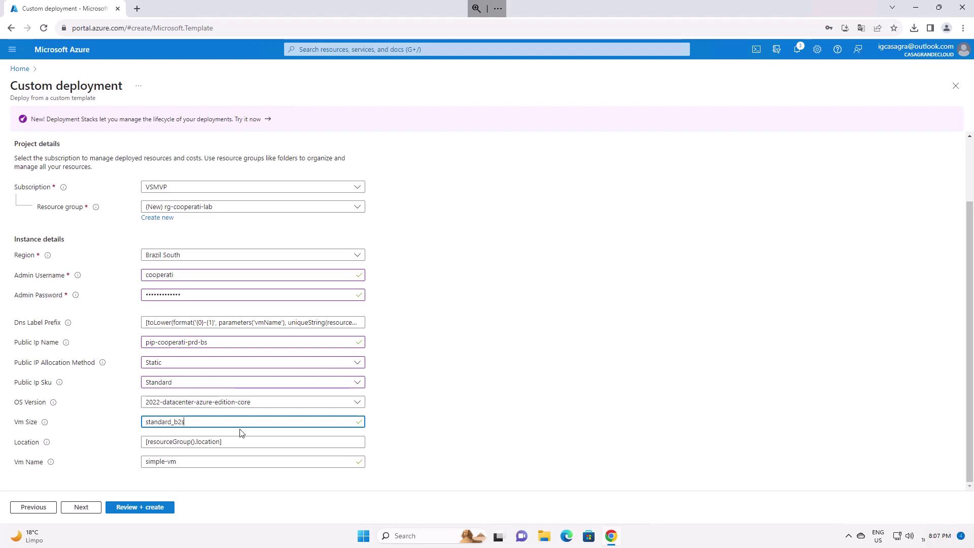
pyautogui.click(242, 443)
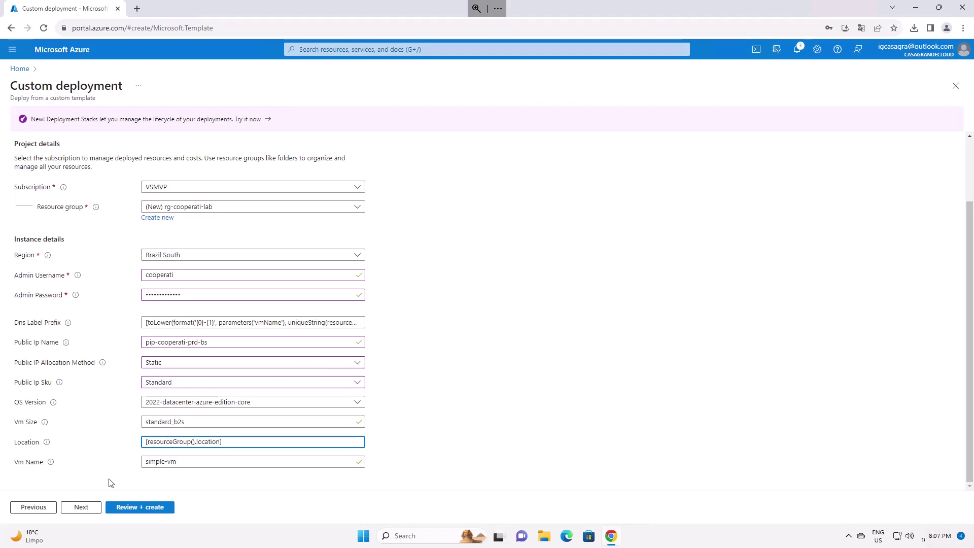
pyautogui.tripleClick(185, 461)
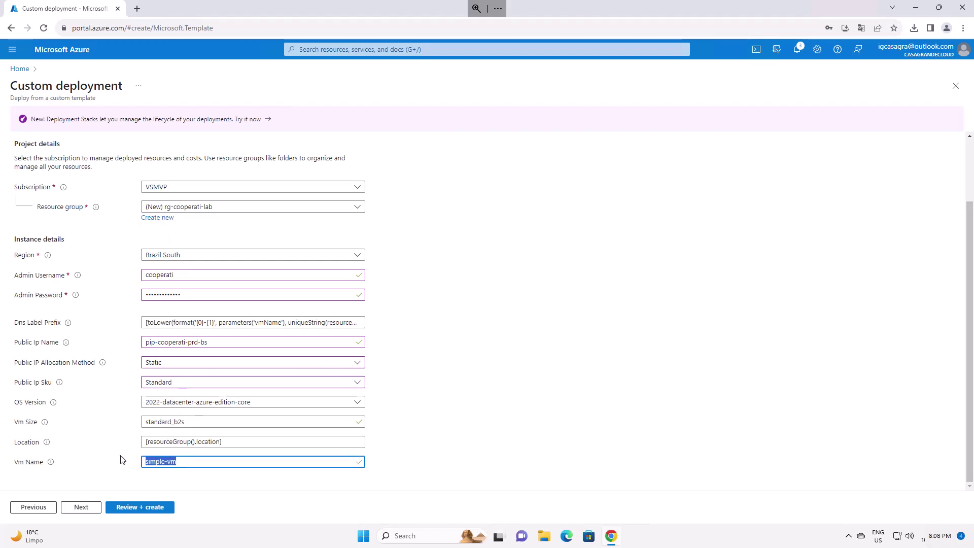
pyautogui.write('CooperatiVM')
# Step: Review the custom deployment's summary, dismissing the browser's offer to save the password, and create the deployment
pyautogui.click(144, 509)
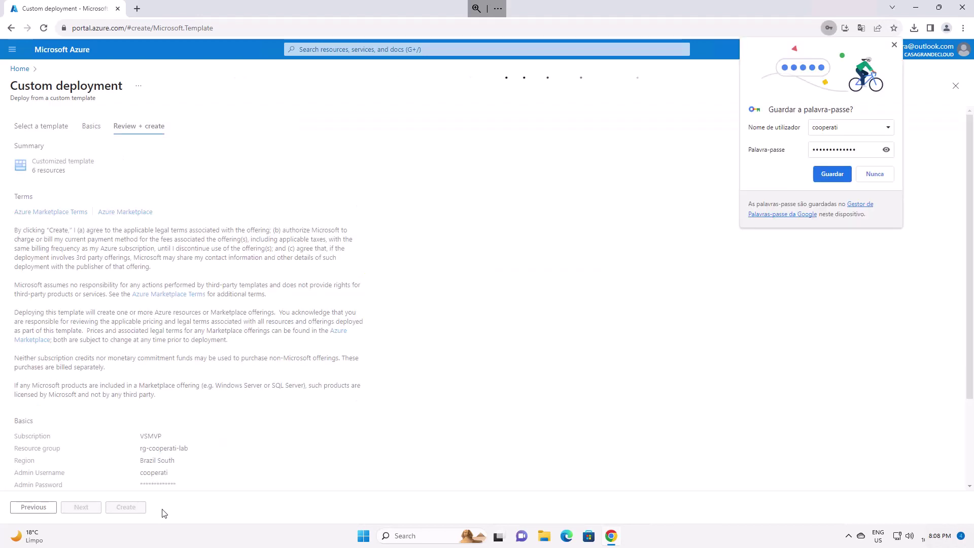
pyautogui.click(894, 44)
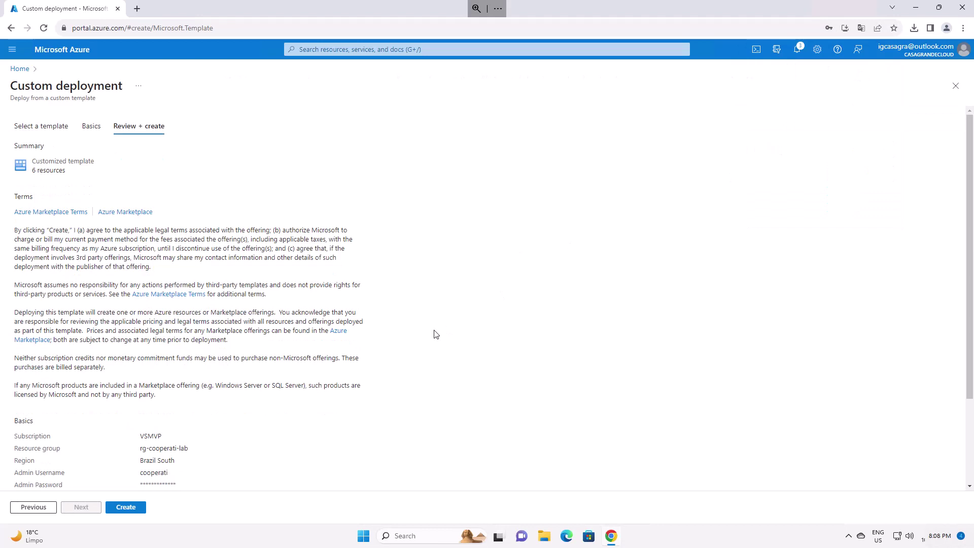
pyautogui.scroll(-2, 130, 259)
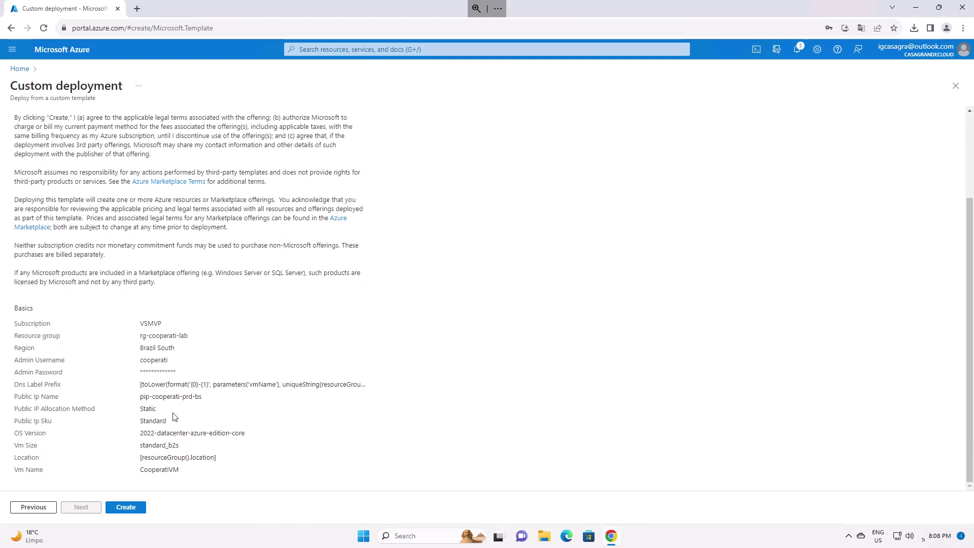
pyautogui.click(128, 509)
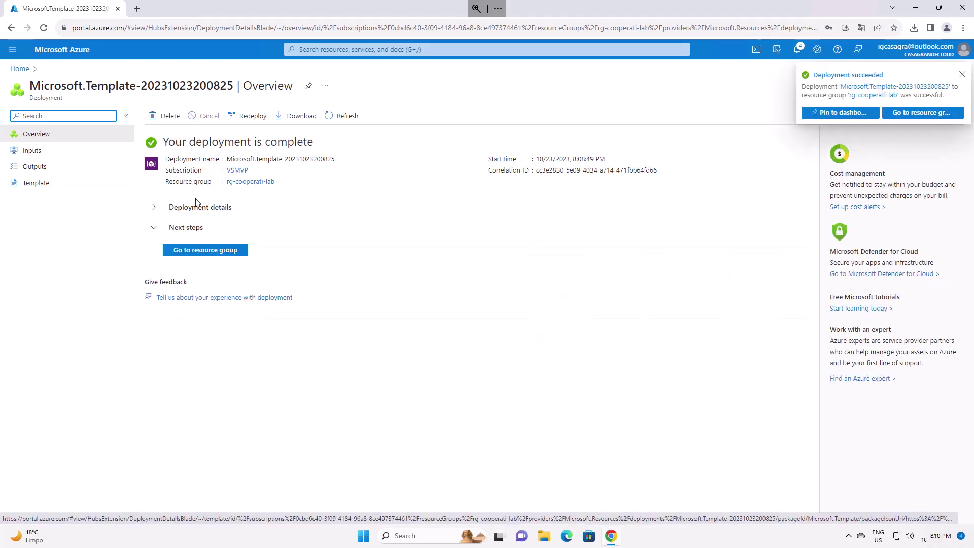
# Step: Go back to the portal home, inspect the deployed resources in the rg-cooperati-lab resource group, and open the CooperatiVM virtual machine
pyautogui.click(19, 68)
pyautogui.click(402, 126)
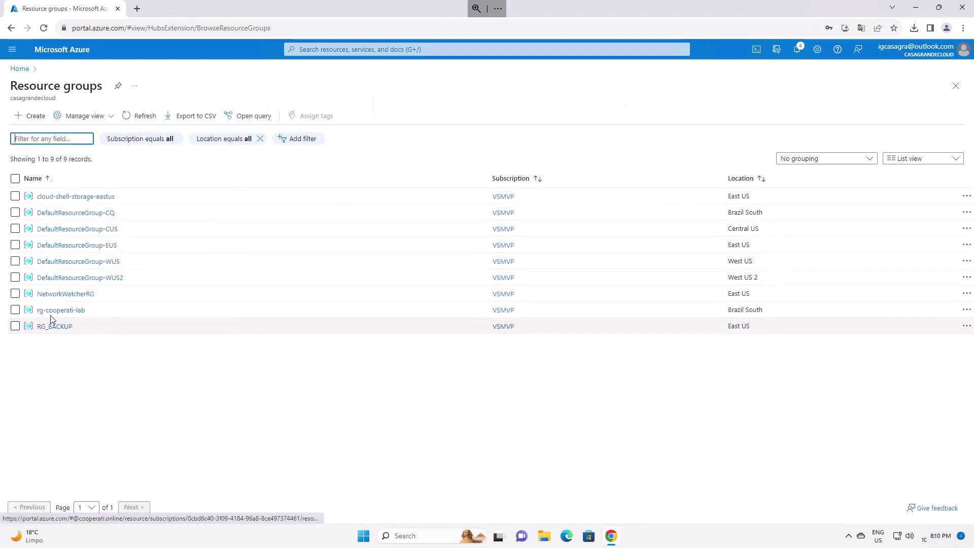
pyautogui.click(69, 313)
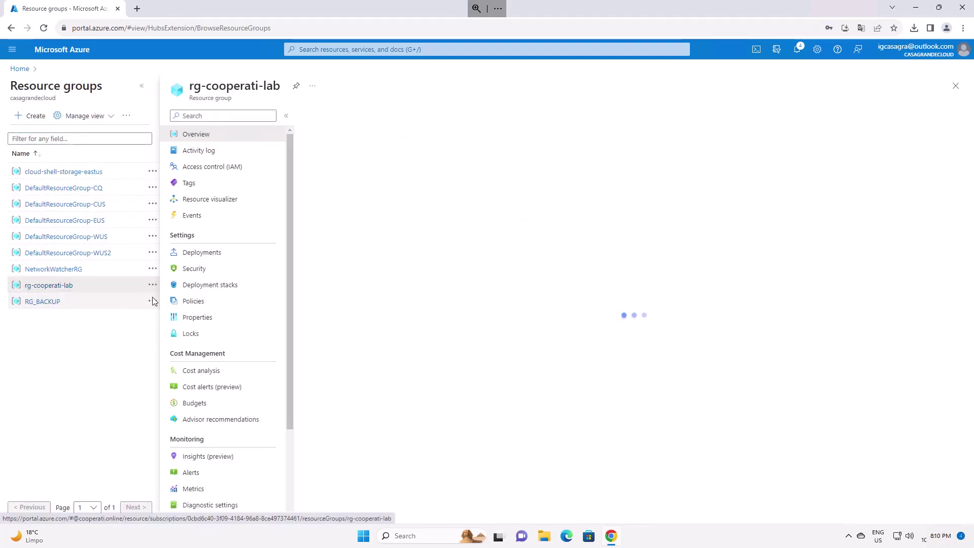
pyautogui.click(143, 88)
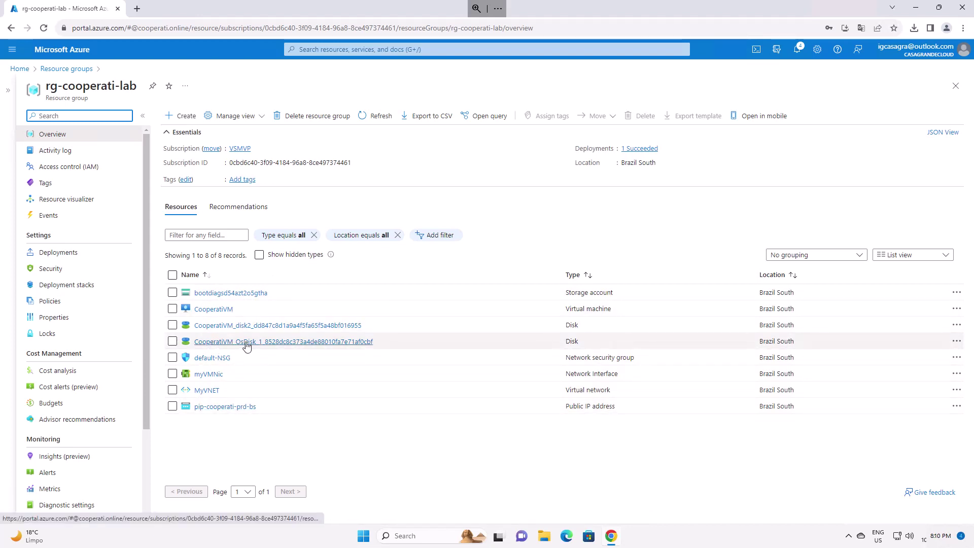
pyautogui.click(212, 311)
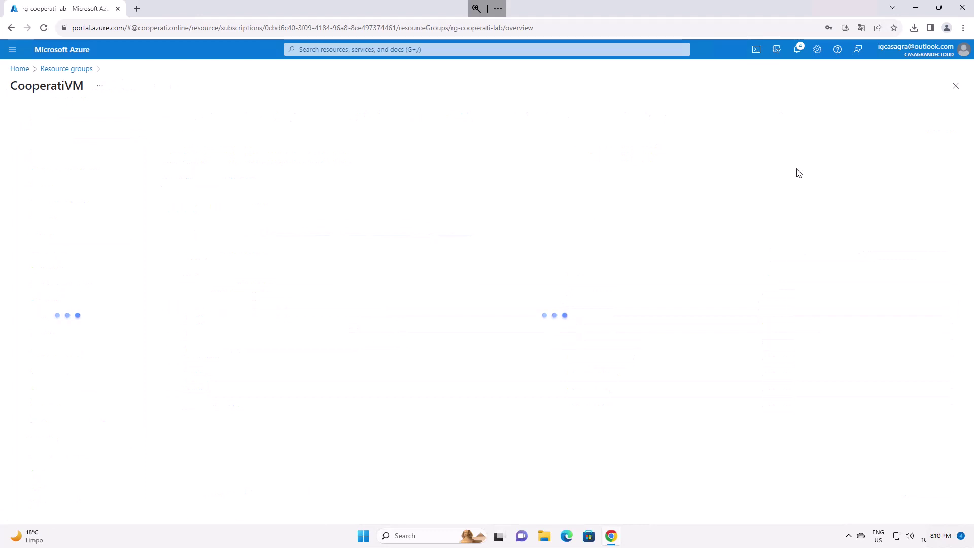